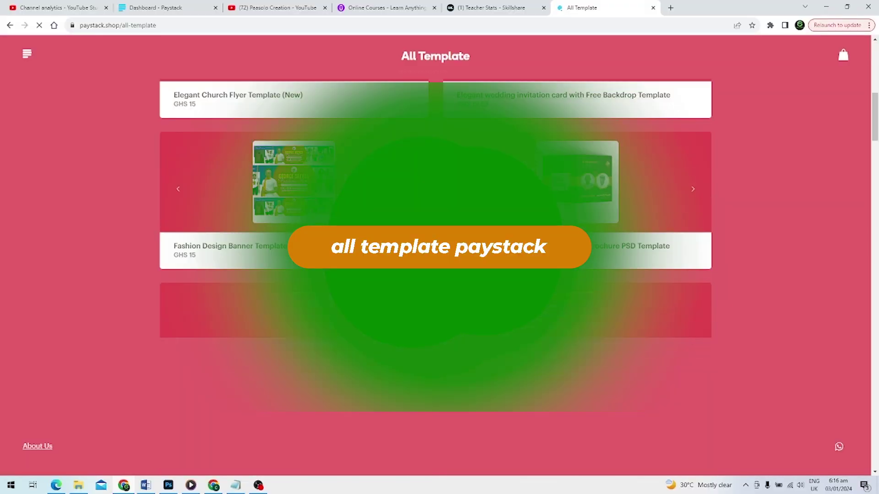
- Browse the flyer, funeral programme and other template listings in the All Template store
{"action": "scroll", "coordinate": [439, 248], "scroll_direction": "down", "scroll_amount": 3}
{"action": "scroll", "coordinate": [290, 99], "scroll_direction": "up", "scroll_amount": 3}
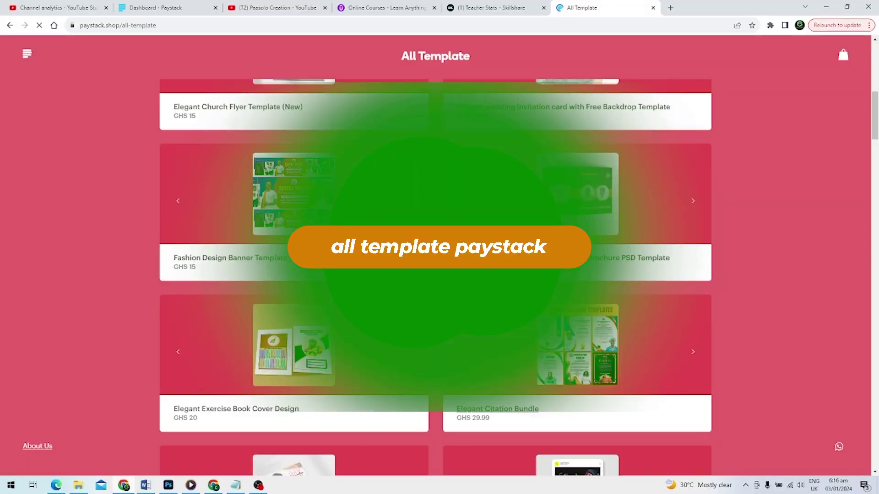
{"action": "scroll", "coordinate": [289, 99], "scroll_direction": "down", "scroll_amount": 15}
{"action": "scroll", "coordinate": [290, 99], "scroll_direction": "down", "scroll_amount": 8}
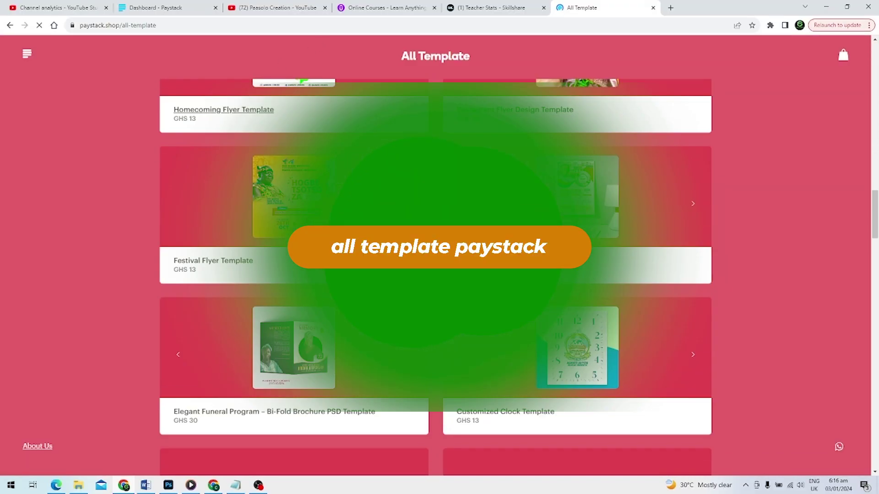
{"action": "scroll", "coordinate": [532, 219], "scroll_direction": "up", "scroll_amount": 20}
{"action": "scroll", "coordinate": [533, 218], "scroll_direction": "down", "scroll_amount": 8}
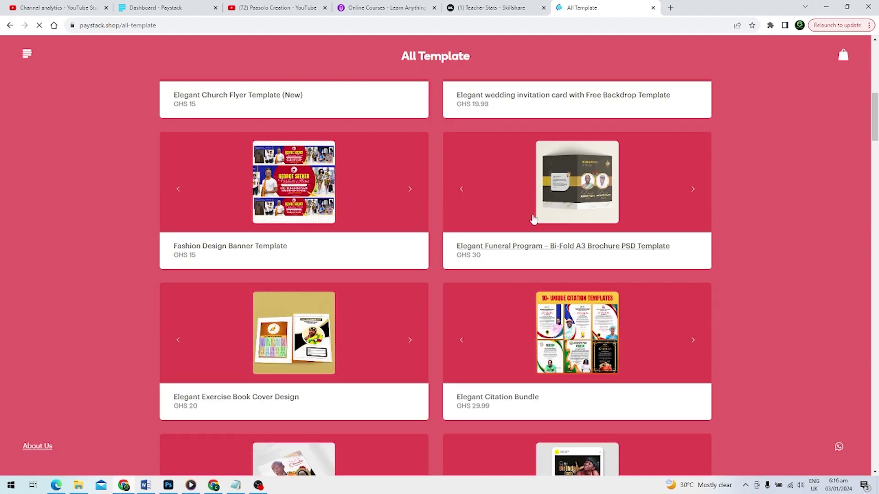
{"action": "scroll", "coordinate": [510, 239], "scroll_direction": "up", "scroll_amount": 1}
{"action": "scroll", "coordinate": [510, 239], "scroll_direction": "up", "scroll_amount": 3}
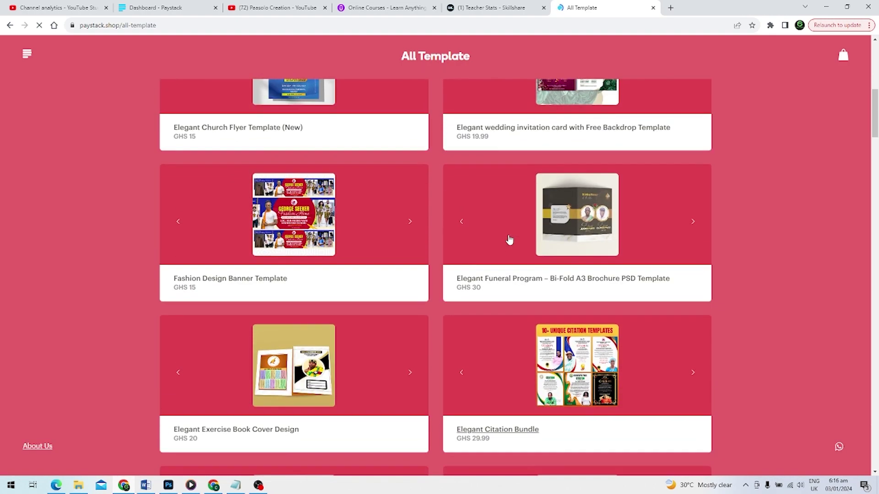
{"action": "scroll", "coordinate": [508, 242], "scroll_direction": "down", "scroll_amount": 15}
{"action": "scroll", "coordinate": [330, 169], "scroll_direction": "down", "scroll_amount": 8}
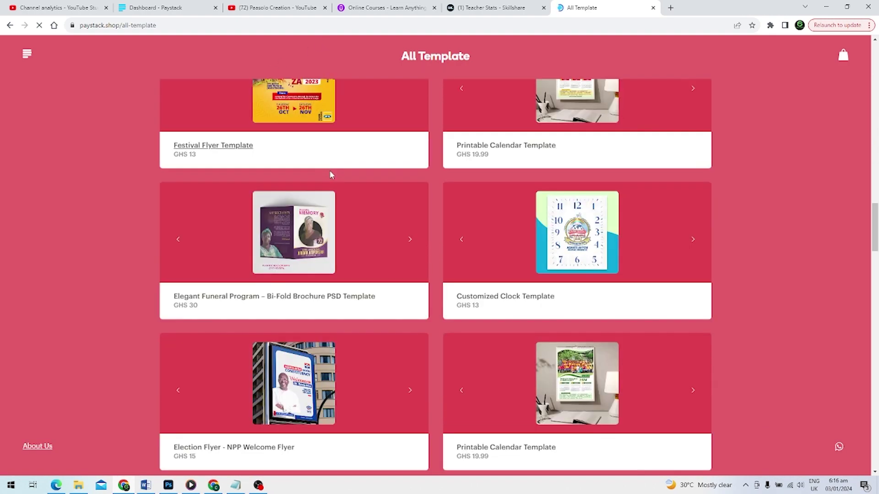
{"action": "scroll", "coordinate": [536, 216], "scroll_direction": "up", "scroll_amount": 15}
{"action": "scroll", "coordinate": [535, 216], "scroll_direction": "down", "scroll_amount": 3}
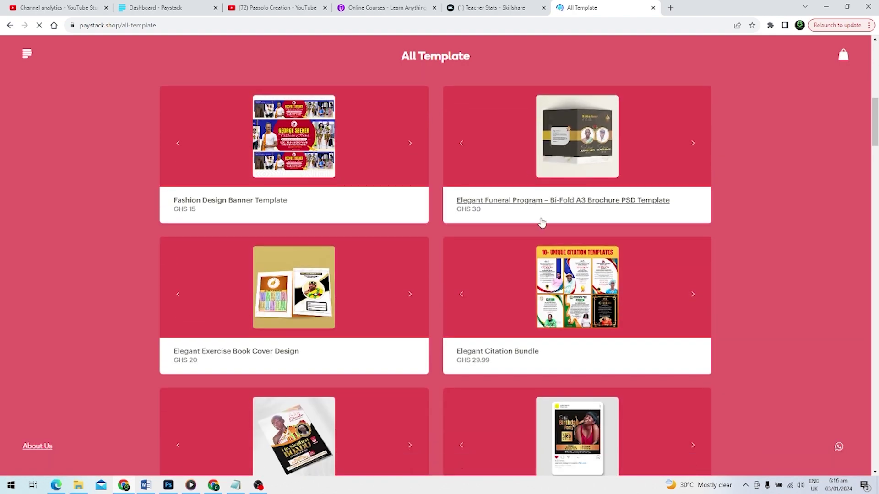
{"action": "scroll", "coordinate": [508, 238], "scroll_direction": "up", "scroll_amount": 4}
{"action": "scroll", "coordinate": [510, 240], "scroll_direction": "down", "scroll_amount": 18}
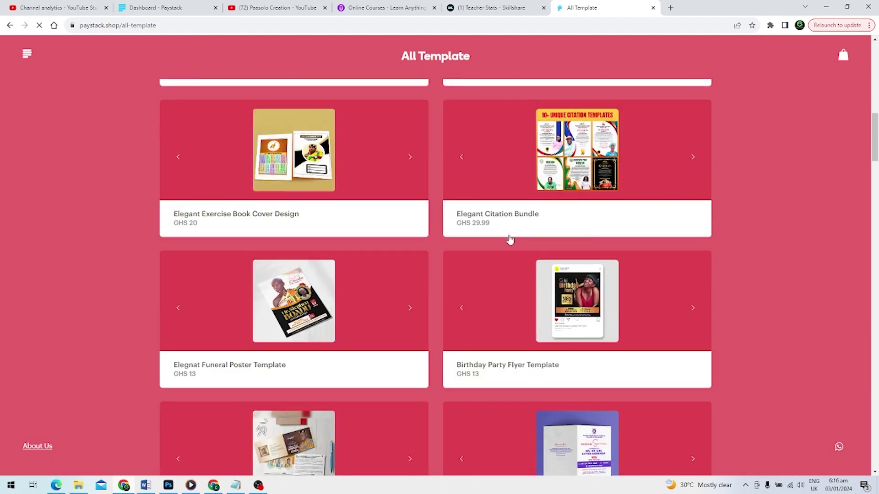
{"action": "scroll", "coordinate": [330, 172], "scroll_direction": "down", "scroll_amount": 3}
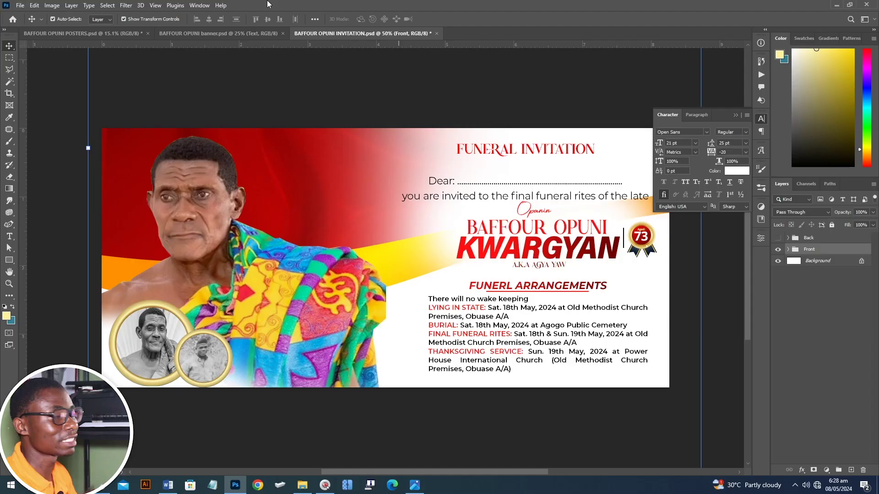
- Switch to Photoshop and set up a new document from the A3 preset, 15 inches wide and 19 inches high
{"action": "key", "text": "ctrl+n"}
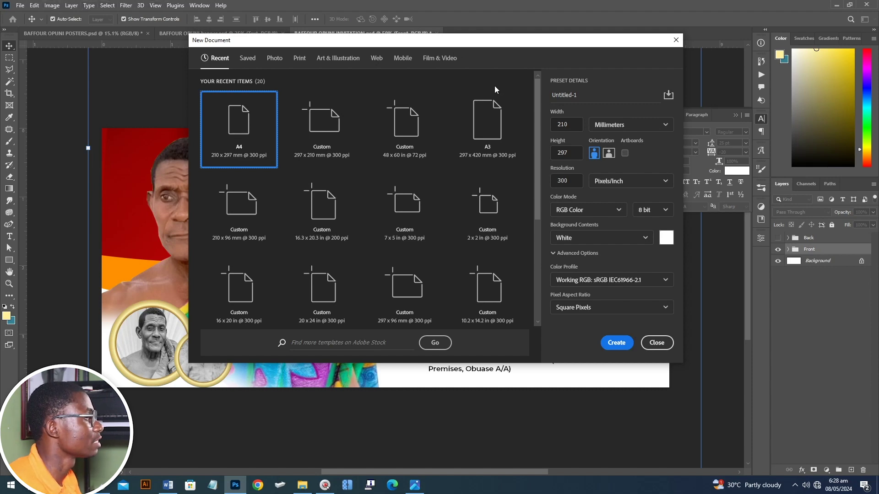
{"action": "left_click", "coordinate": [468, 136]}
{"action": "left_click", "coordinate": [641, 128]}
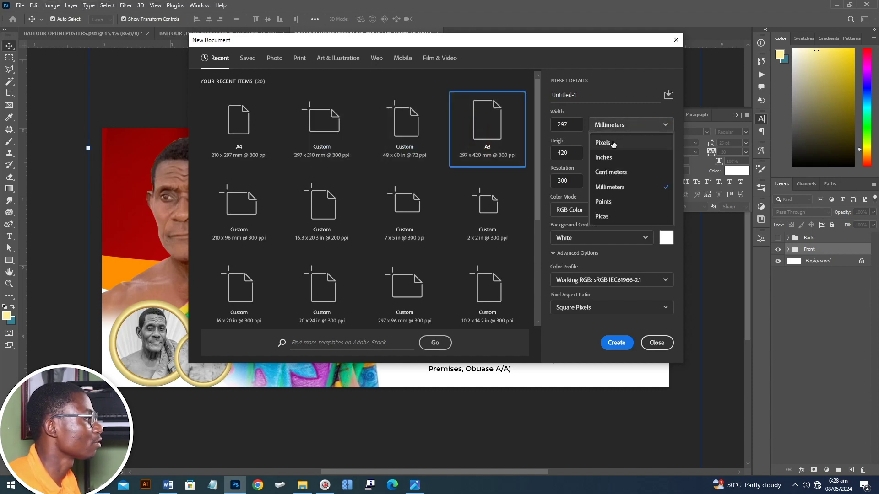
{"action": "left_click", "coordinate": [604, 157]}
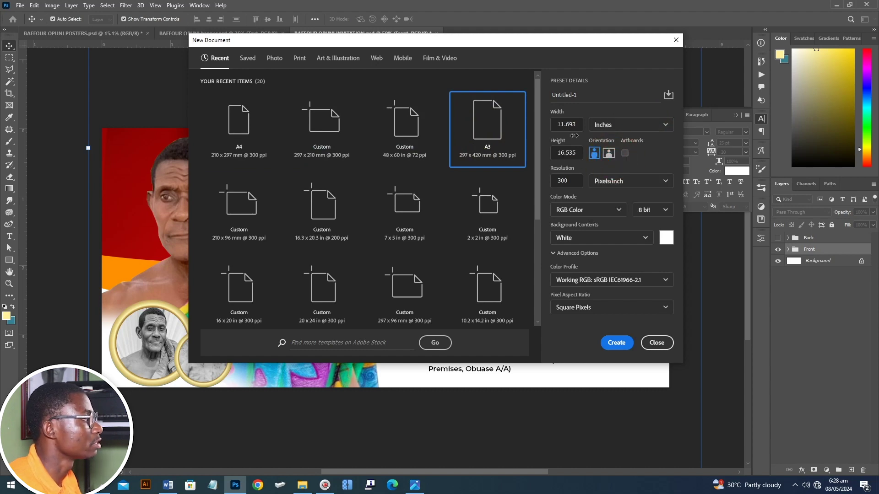
{"action": "left_click", "coordinate": [569, 124]}
{"action": "double_click", "coordinate": [570, 124]}
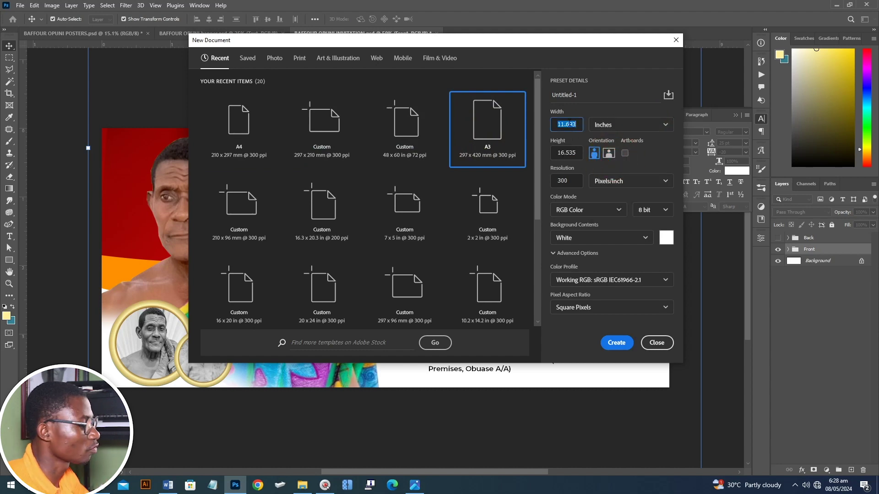
{"action": "type", "text": "1"}
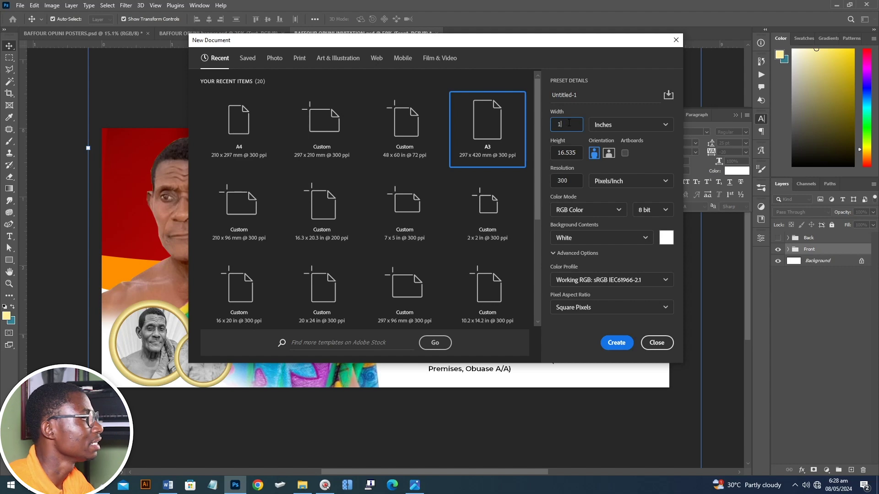
{"action": "type", "text": "5"}
{"action": "double_click", "coordinate": [568, 153]}
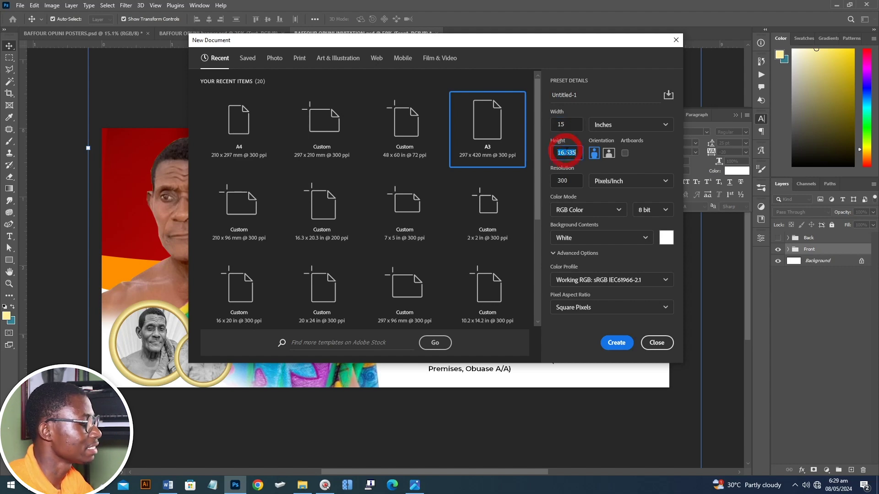
{"action": "type", "text": "1"}
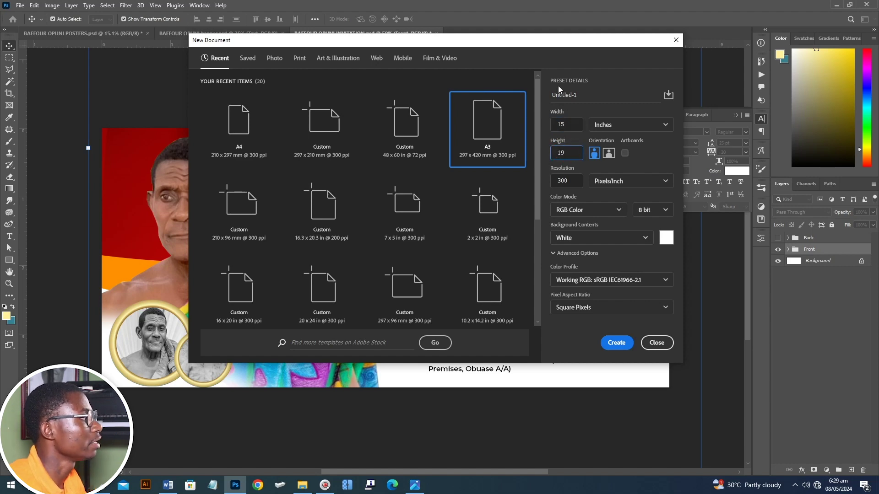
{"action": "type", "text": "9"}
- Name the new document FUNERAL POS, create it, and fit the page to the view
{"action": "double_click", "coordinate": [580, 96]}
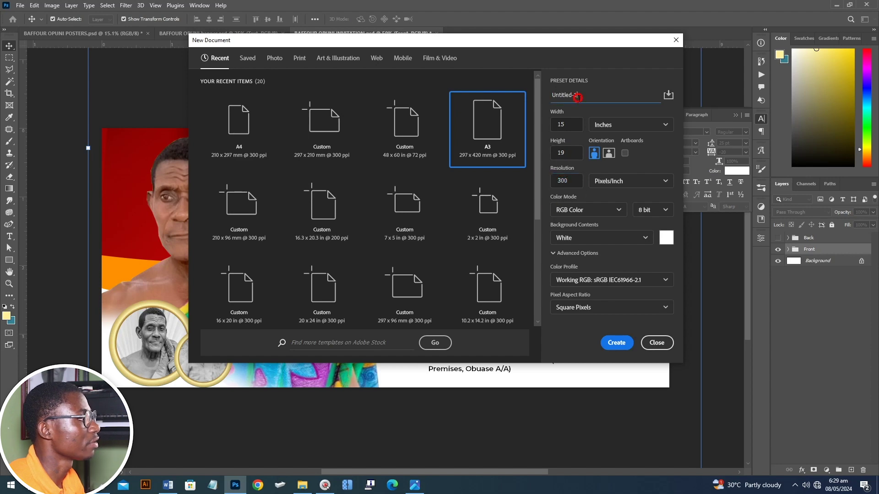
{"action": "triple_click", "coordinate": [580, 96]}
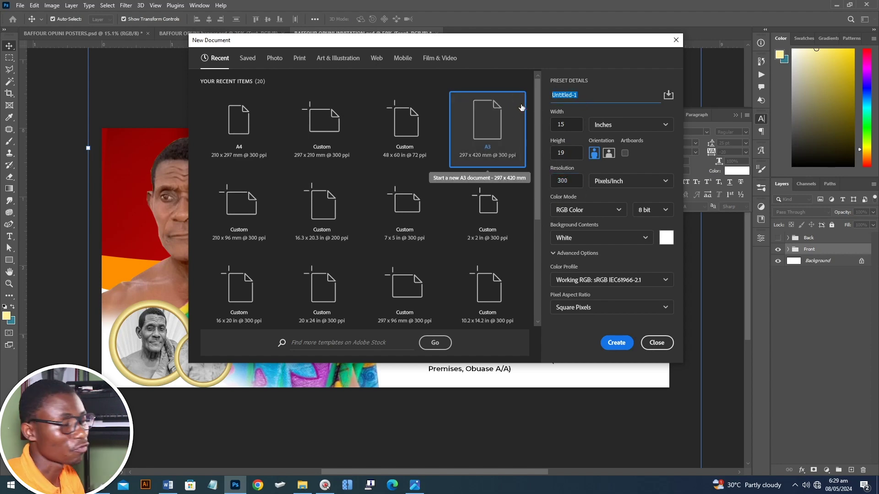
{"action": "type", "text": "FUNERAL POS"}
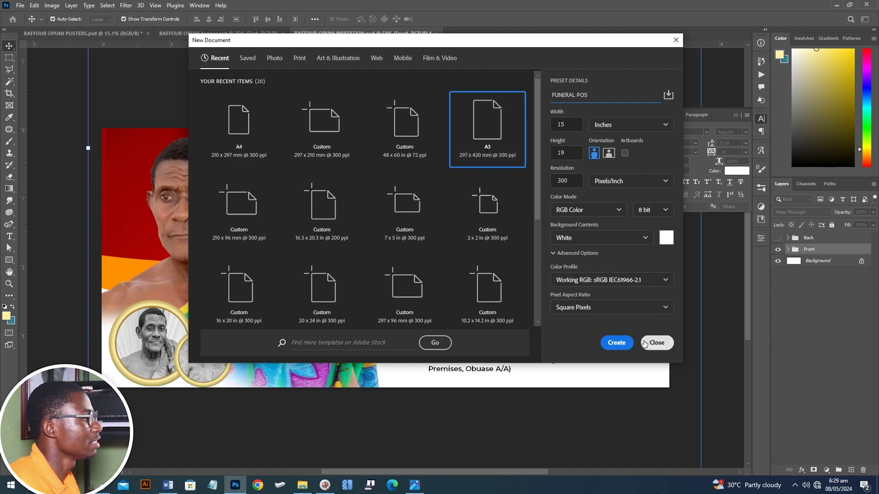
{"action": "left_click", "coordinate": [616, 342]}
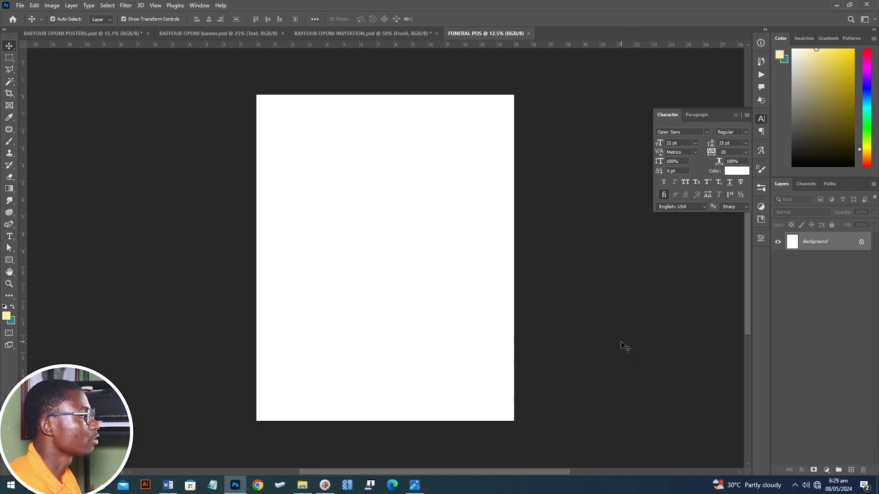
{"action": "key", "text": "ctrl+0"}
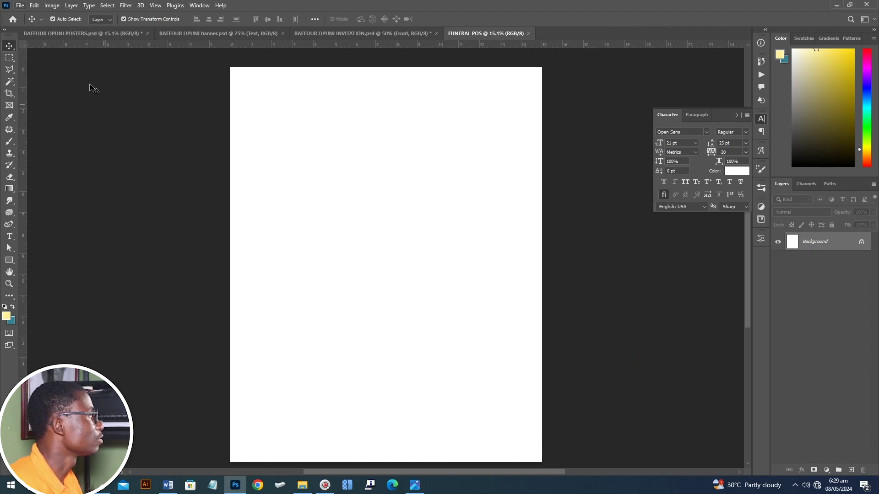
- Examine the layout of the finished funeral poster as a reference and return to the blank FUNERAL POS document
{"action": "left_click", "coordinate": [75, 32]}
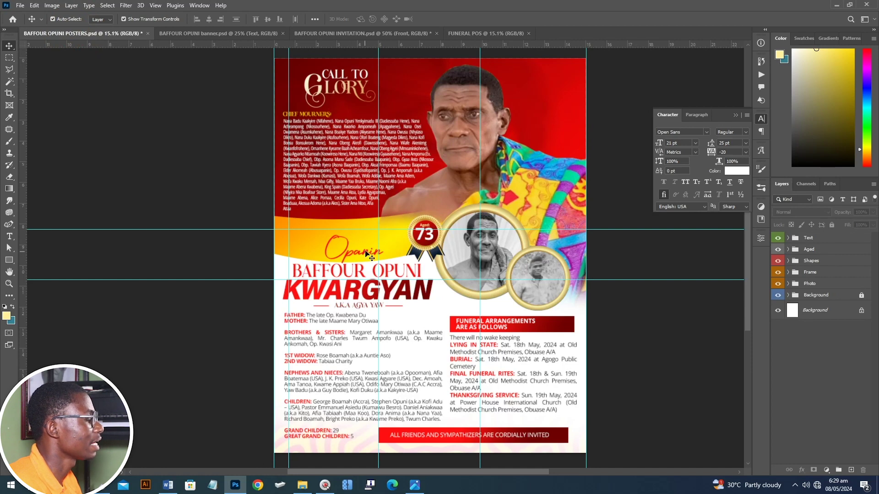
{"action": "left_click", "coordinate": [487, 33]}
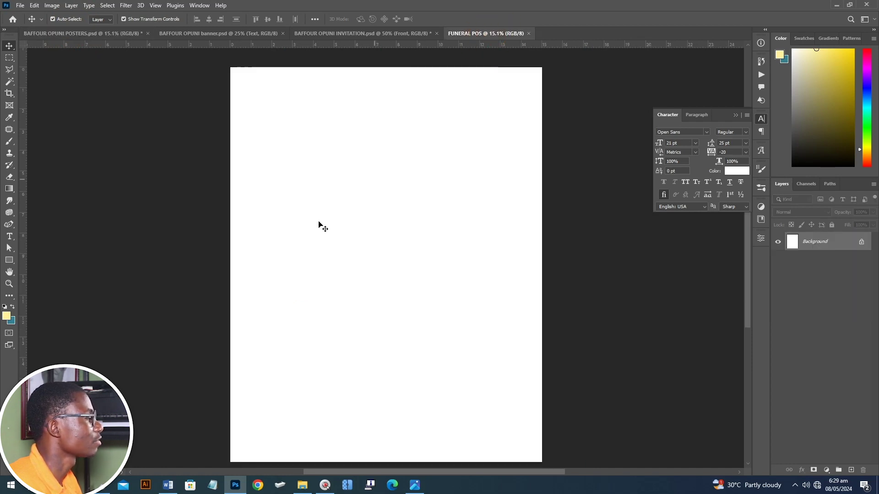
{"action": "left_click", "coordinate": [44, 30]}
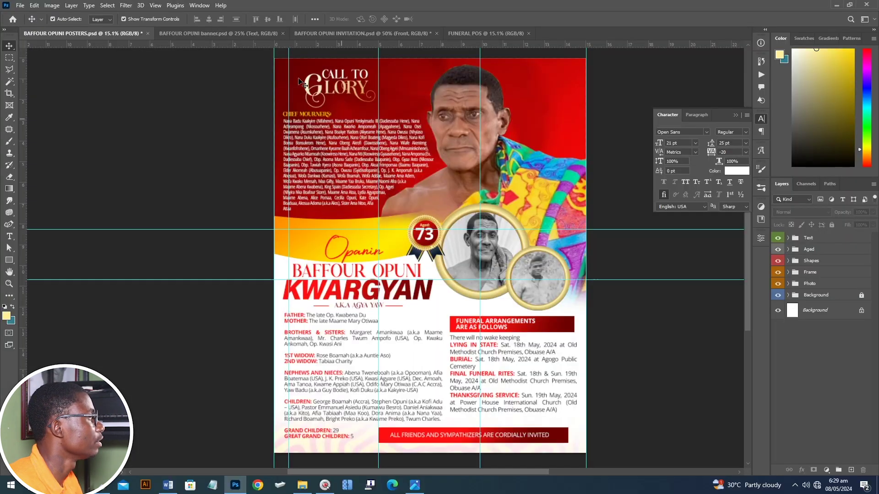
{"action": "left_click", "coordinate": [486, 33]}
- Draw a closed four-point band path with the Pen tool, slanting across the upper half of the page and past both side edges
{"action": "left_click", "coordinate": [9, 224]}
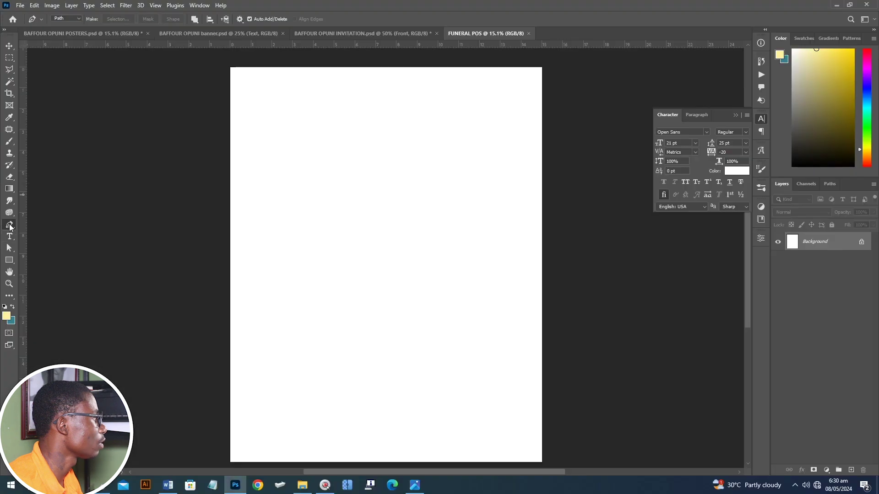
{"action": "left_click", "coordinate": [224, 208]}
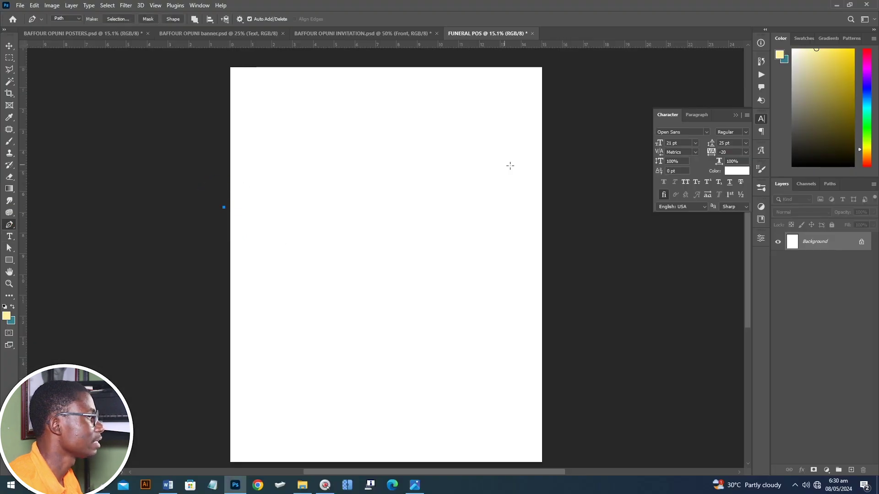
{"action": "left_click", "coordinate": [544, 183]}
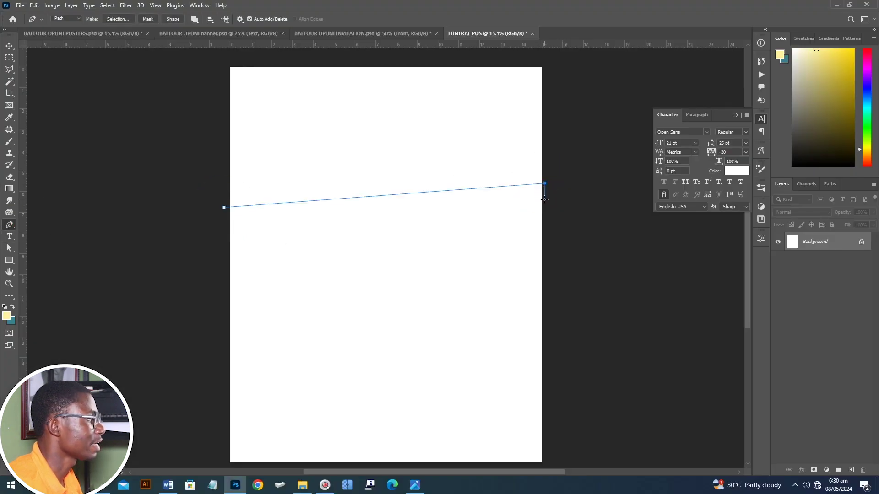
{"action": "left_click", "coordinate": [545, 208]}
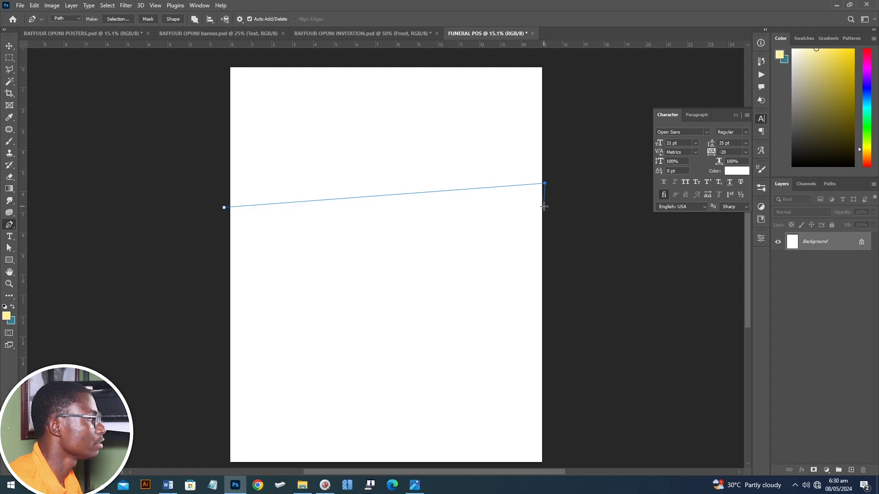
{"action": "left_click", "coordinate": [223, 253]}
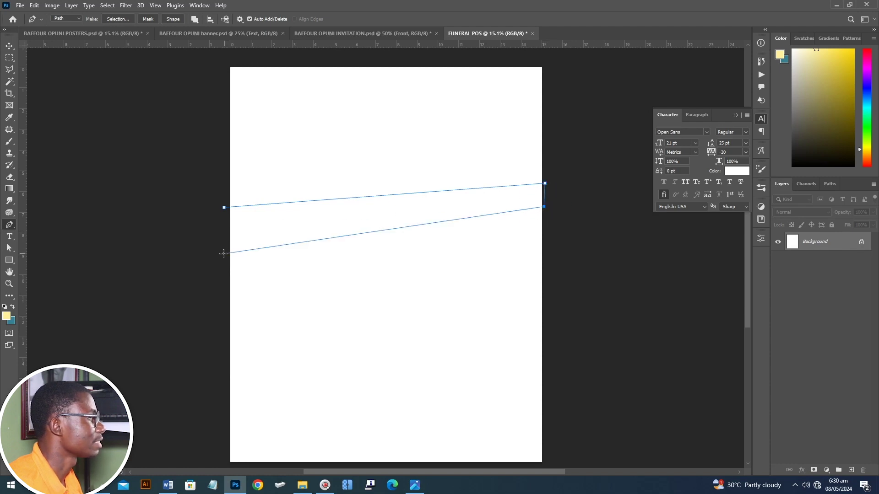
{"action": "left_click", "coordinate": [225, 208]}
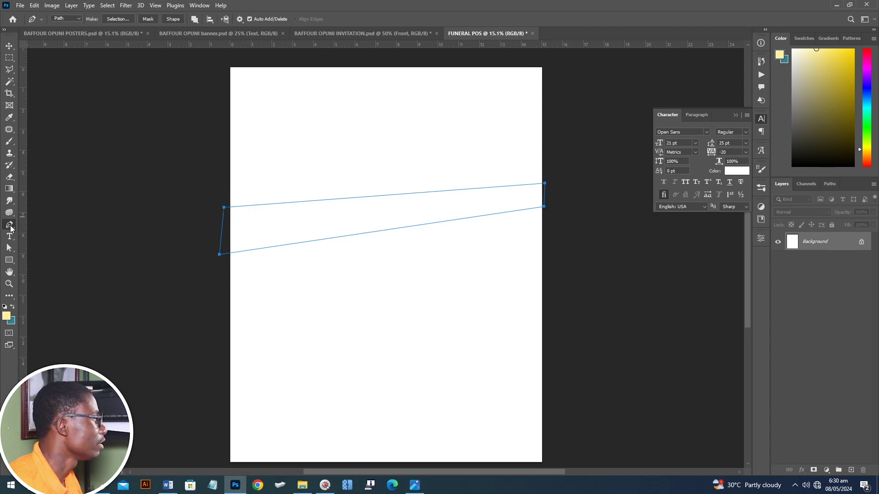
- Bend the band's upper and lower edges into an S-shaped wave with the Curvature Pen tool and convert the path into a shape layer
{"action": "right_click", "coordinate": [10, 227]}
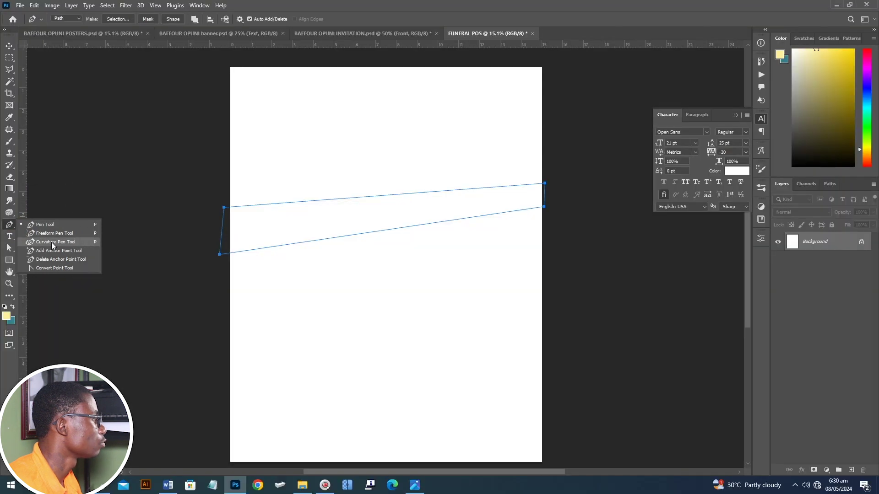
{"action": "left_click", "coordinate": [51, 242]}
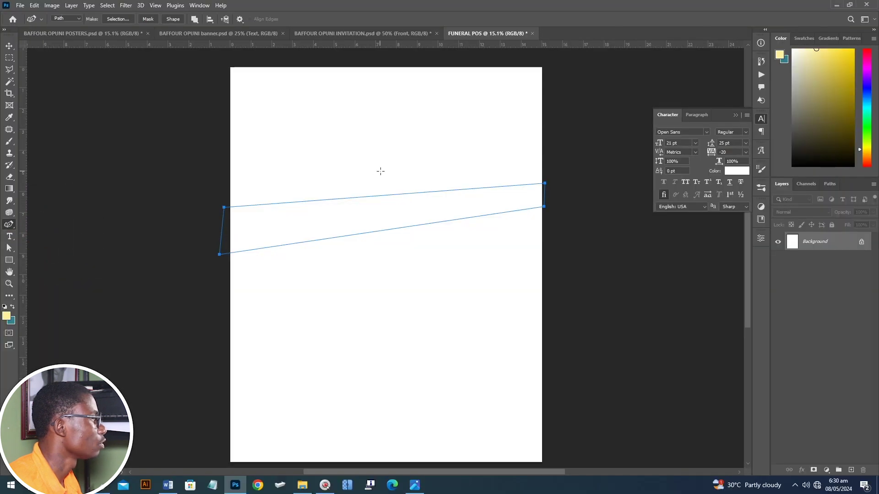
{"action": "left_click_drag", "start_coordinate": [448, 190], "coordinate": [449, 177]}
{"action": "left_click_drag", "start_coordinate": [448, 224], "coordinate": [452, 207]}
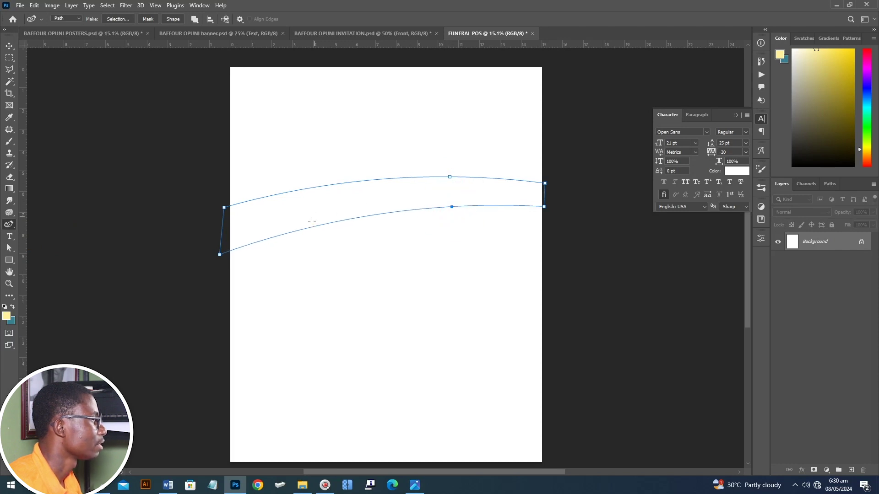
{"action": "left_click_drag", "start_coordinate": [311, 228], "coordinate": [308, 245]}
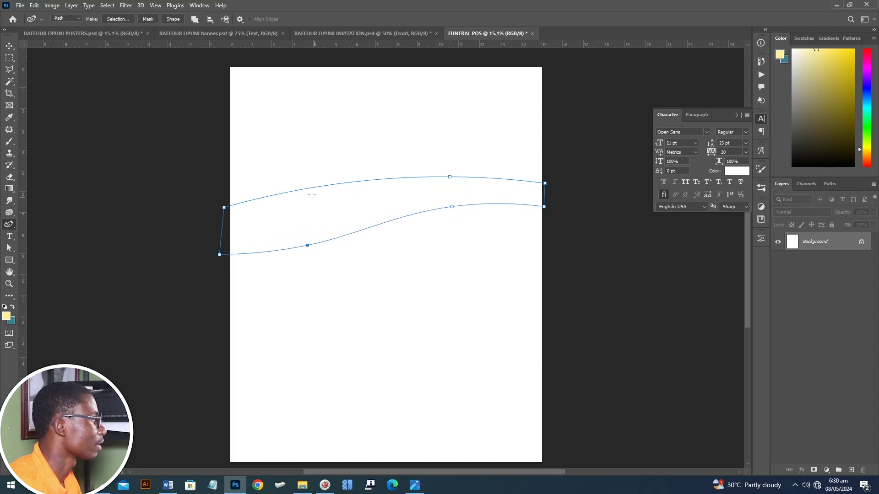
{"action": "left_click_drag", "start_coordinate": [310, 187], "coordinate": [311, 205]}
{"action": "left_click", "coordinate": [310, 204]}
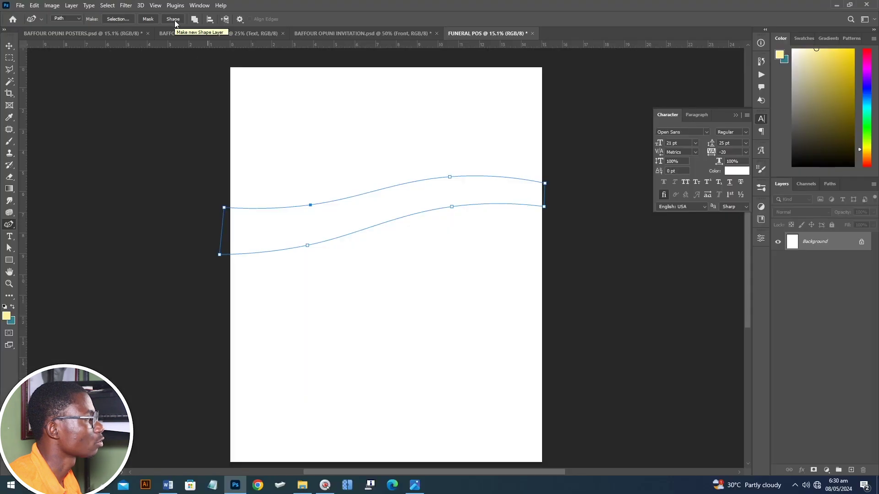
{"action": "left_click", "coordinate": [173, 19]}
{"action": "key", "text": "v"}
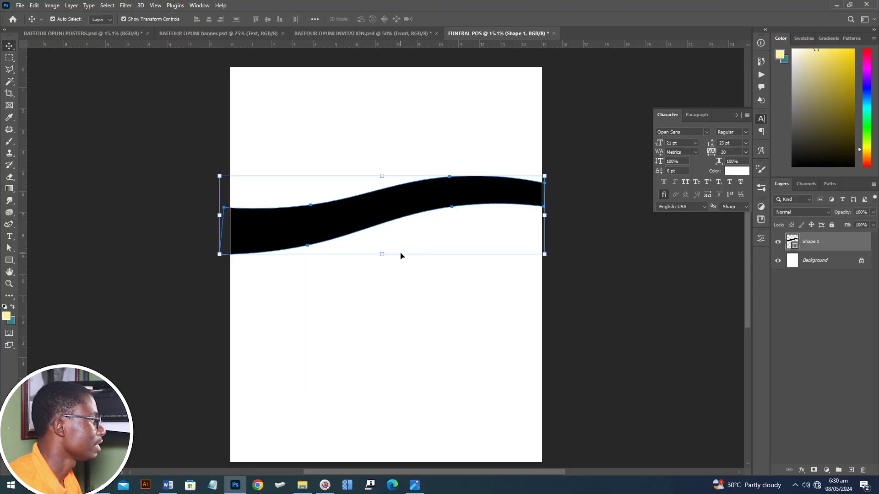
- Place the Shape 1 image from the Poster 2 folder into the poster and position it over the black band
{"action": "key", "text": "super+e"}
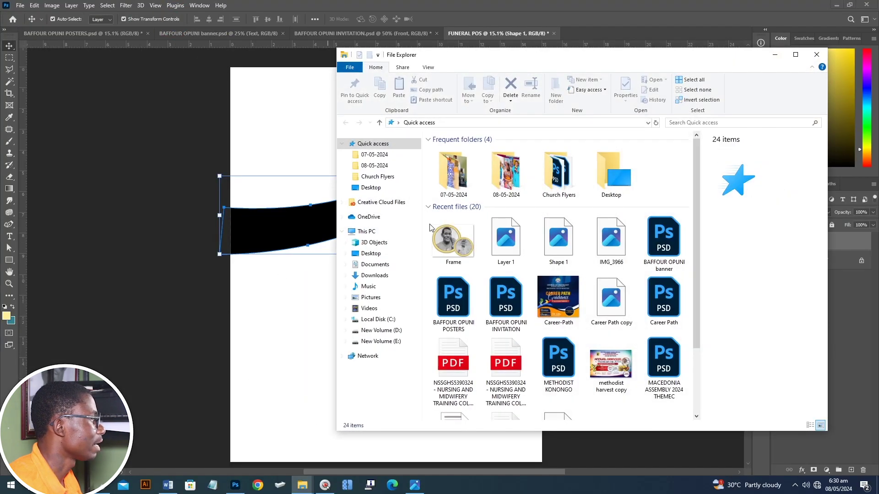
{"action": "right_click", "coordinate": [545, 241]}
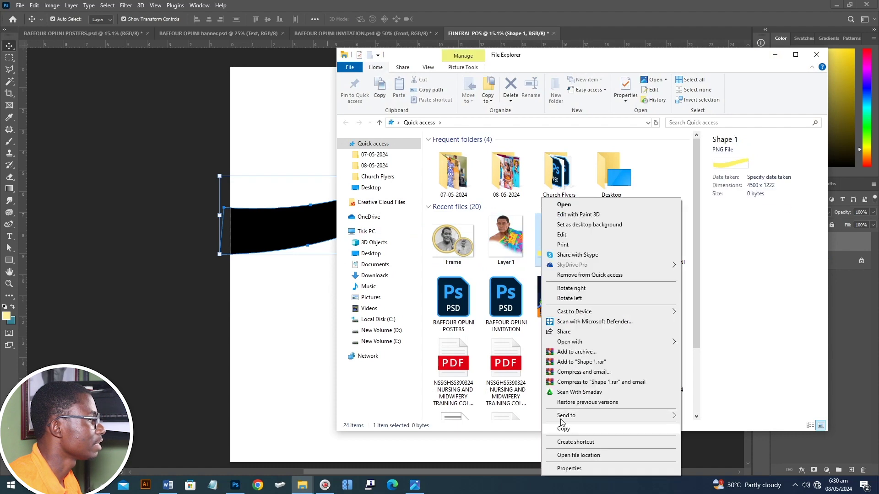
{"action": "left_click", "coordinate": [571, 456]}
{"action": "left_click_drag", "start_coordinate": [615, 163], "coordinate": [320, 210]}
{"action": "left_click_drag", "start_coordinate": [385, 266], "coordinate": [383, 219]}
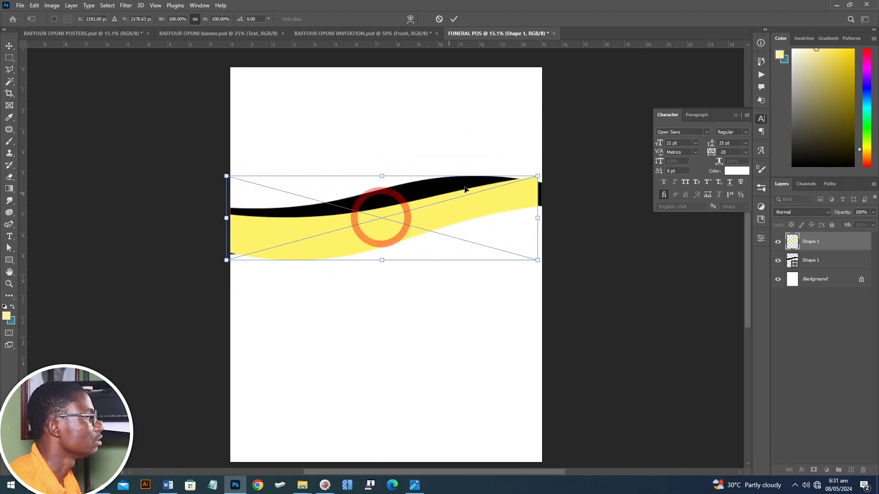
- Enlarge the placed yellow band to about 104% to span the page width, raise it slightly, and hide the black band layer
{"action": "left_click_drag", "start_coordinate": [542, 175], "coordinate": [544, 176]}
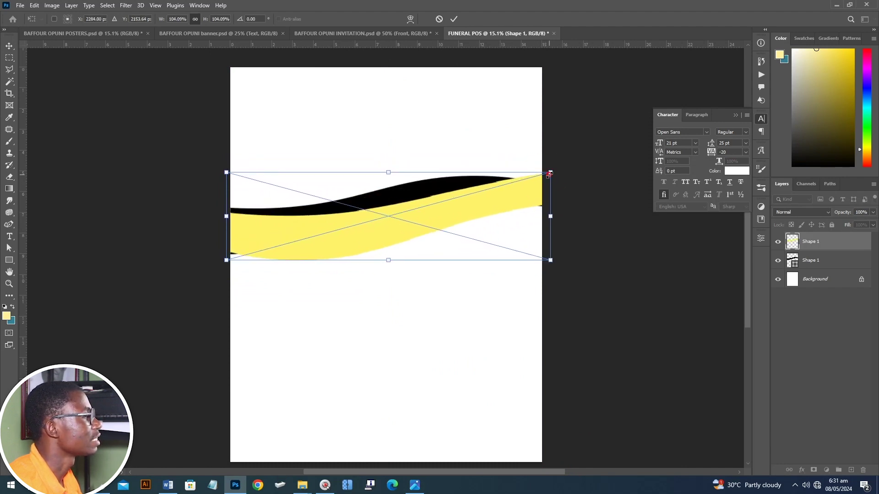
{"action": "key", "text": "Return"}
{"action": "left_click_drag", "start_coordinate": [495, 212], "coordinate": [463, 197]}
{"action": "left_click", "coordinate": [778, 260]}
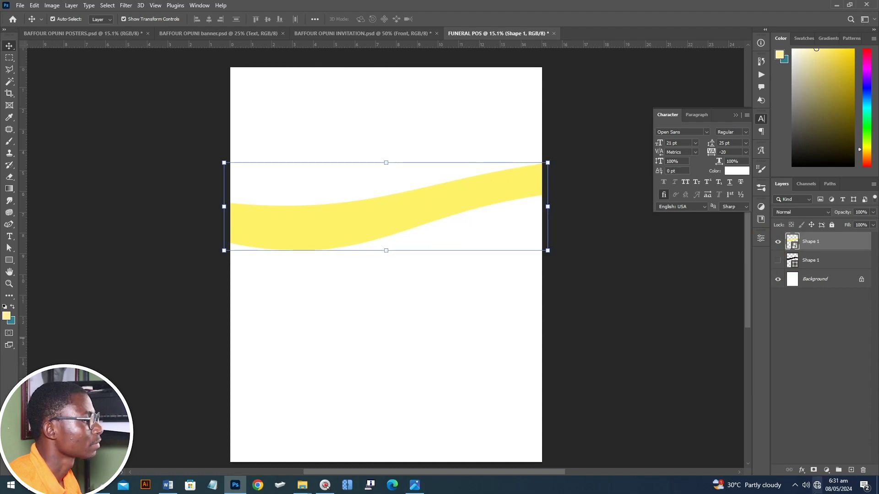
- Add a Gradient Overlay to the yellow band using the yellow-to-orange preset, reversed, at an angle of -41°
{"action": "left_click", "coordinate": [802, 470]}
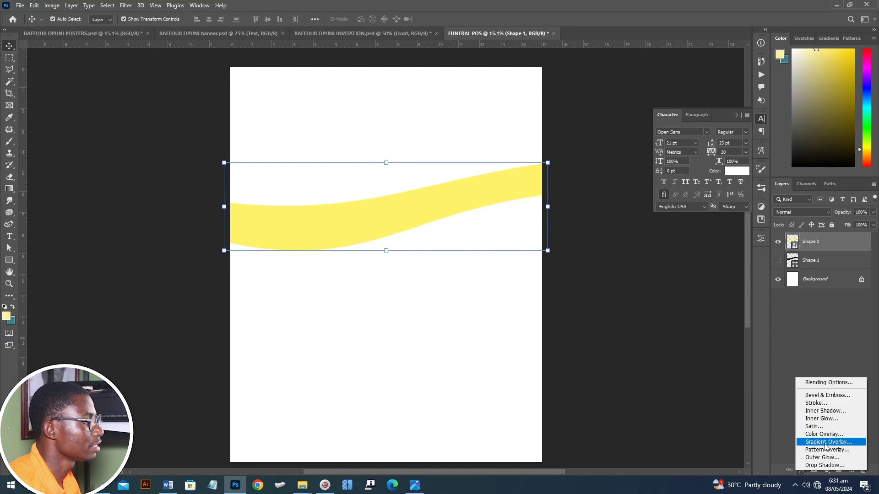
{"action": "left_click", "coordinate": [826, 442]}
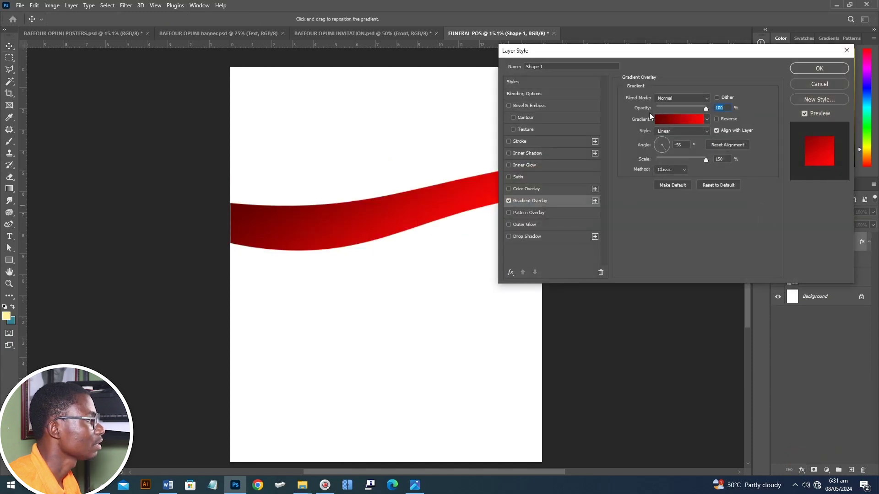
{"action": "left_click", "coordinate": [688, 120]}
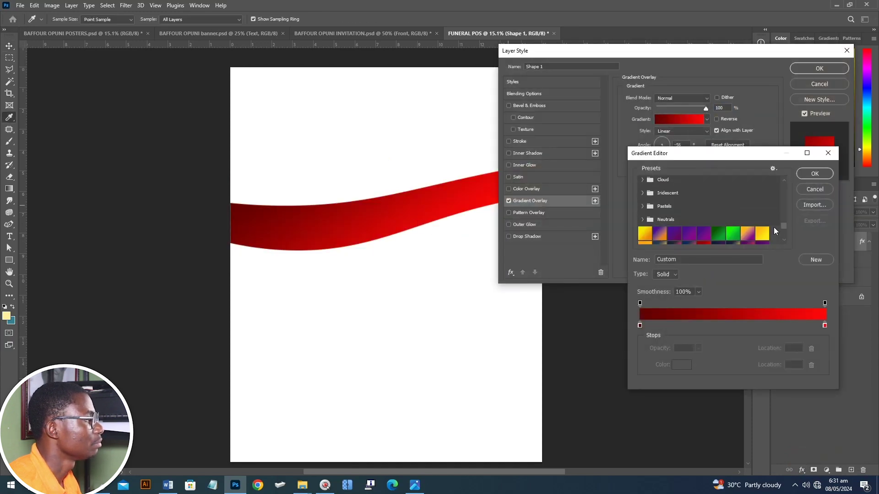
{"action": "scroll", "coordinate": [770, 232], "scroll_direction": "down", "scroll_amount": 3}
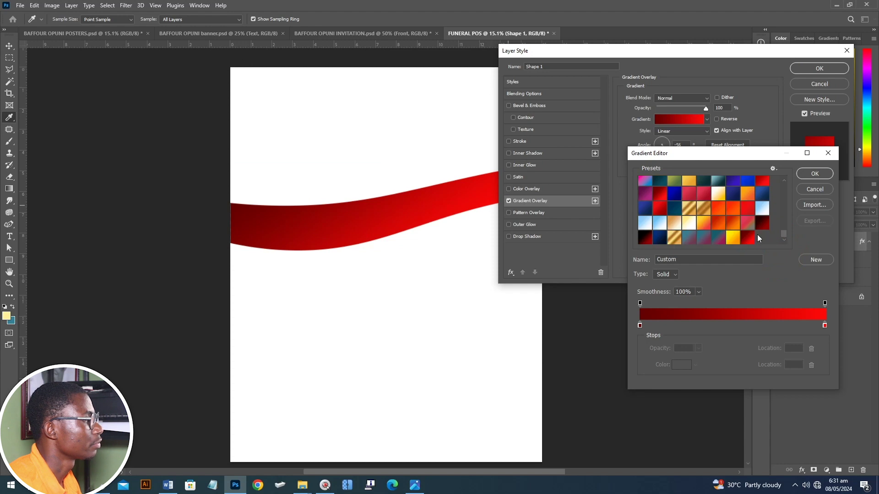
{"action": "left_click", "coordinate": [732, 237]}
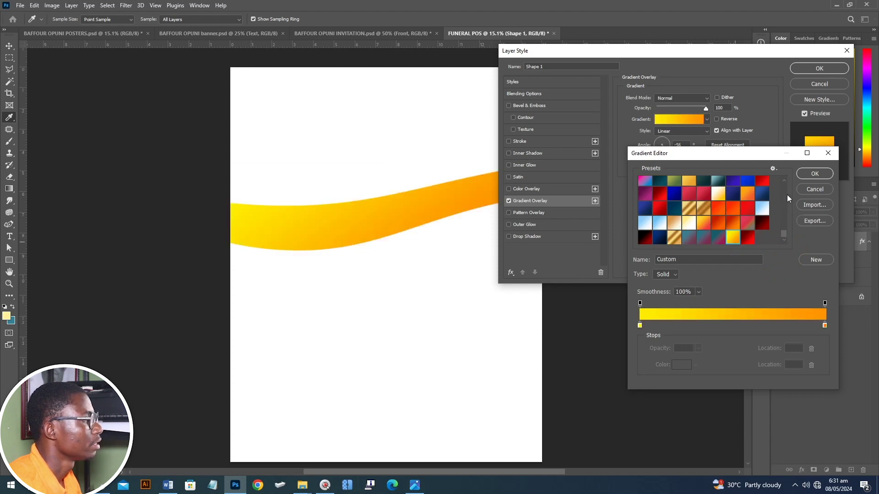
{"action": "left_click", "coordinate": [811, 173]}
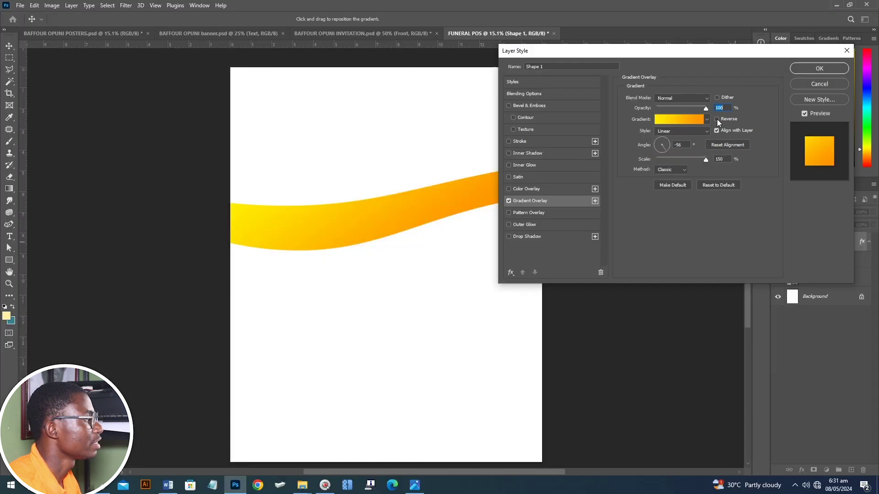
{"action": "left_click", "coordinate": [717, 119]}
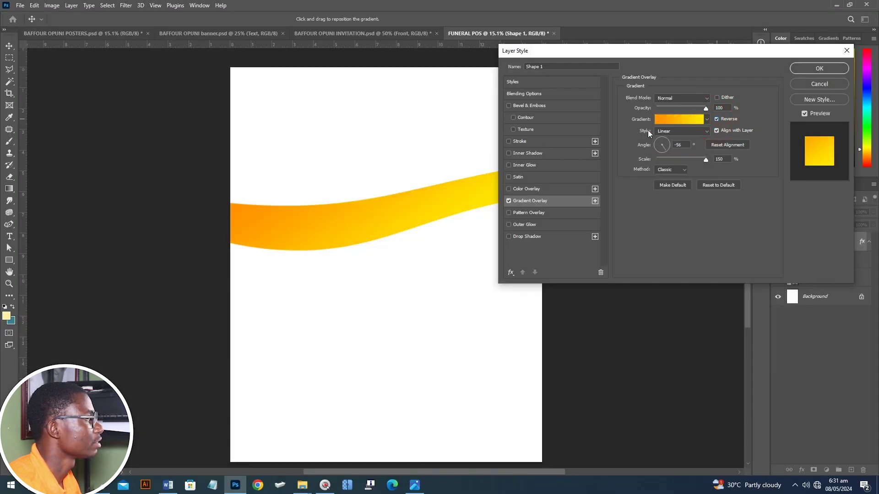
{"action": "left_click", "coordinate": [666, 148]}
- Check and keep the band gradient's stop colours ffec01 and ff9000, and apply the layer style
{"action": "left_click", "coordinate": [693, 121]}
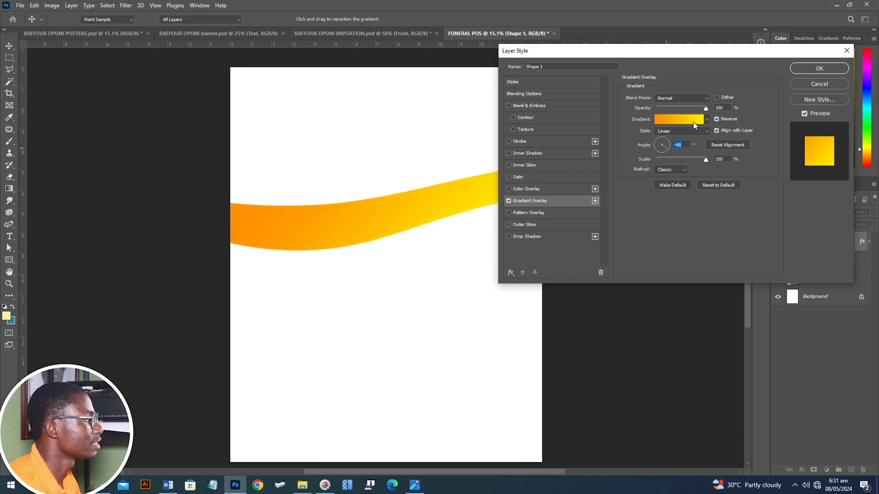
{"action": "double_click", "coordinate": [640, 326]}
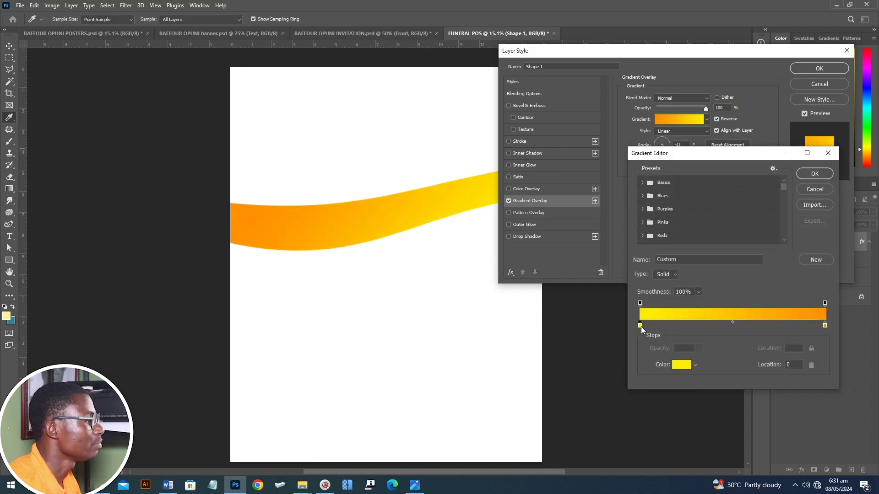
{"action": "double_click", "coordinate": [730, 331]}
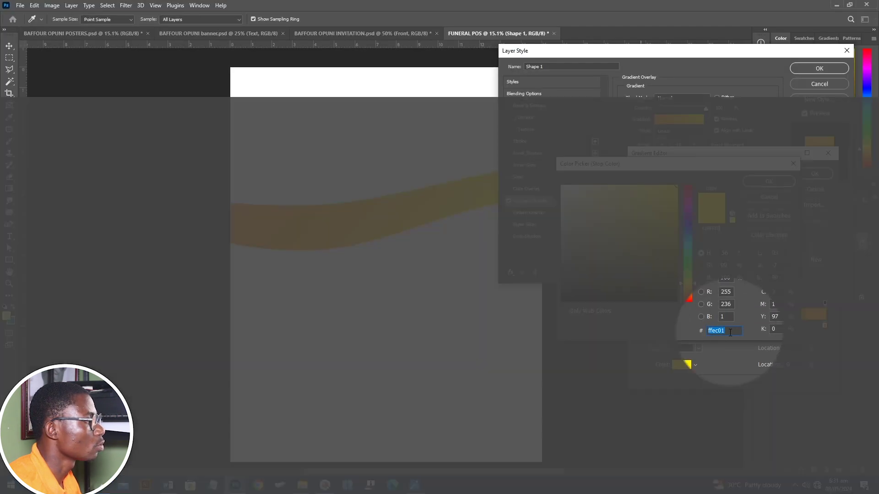
{"action": "key", "text": "Return"}
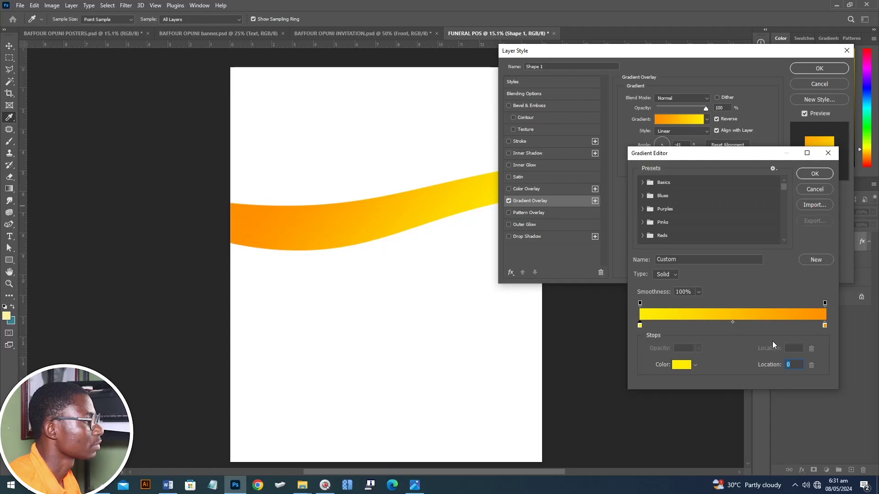
{"action": "double_click", "coordinate": [825, 326]}
{"action": "double_click", "coordinate": [735, 333]}
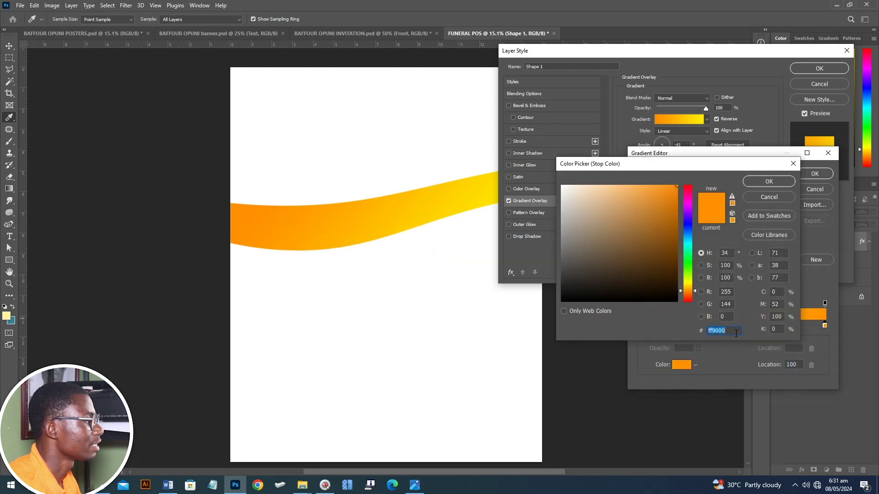
{"action": "key", "text": "Return"}
{"action": "key", "text": "Return"}
{"action": "left_click", "coordinate": [818, 69]}
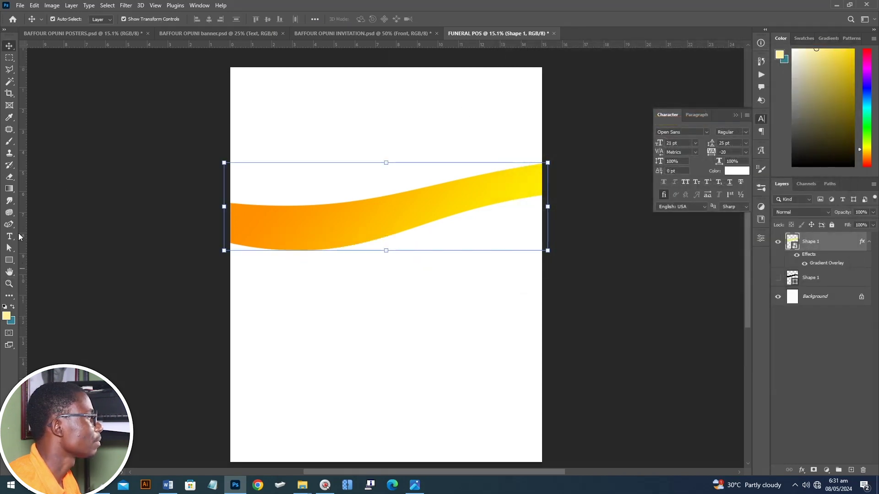
- Draw a closed five-point Pen tool shape covering the page above the band, and move its shape layer beneath the band layer
{"action": "left_click", "coordinate": [6, 225]}
{"action": "right_click", "coordinate": [7, 225]}
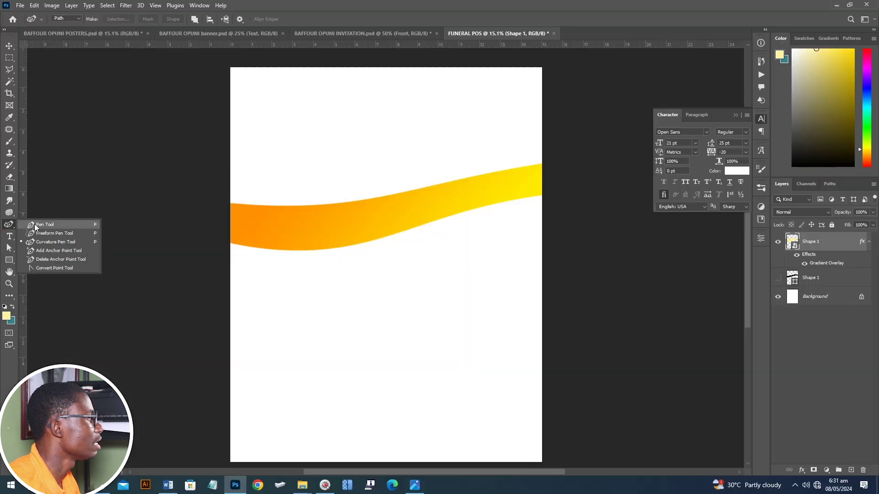
{"action": "left_click", "coordinate": [34, 224]}
{"action": "left_click", "coordinate": [225, 224]}
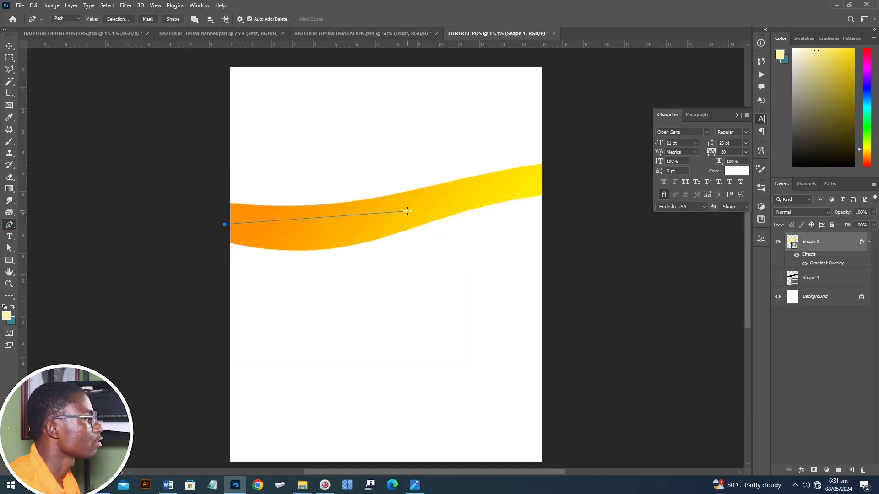
{"action": "left_click", "coordinate": [406, 211]}
{"action": "left_click", "coordinate": [567, 159]}
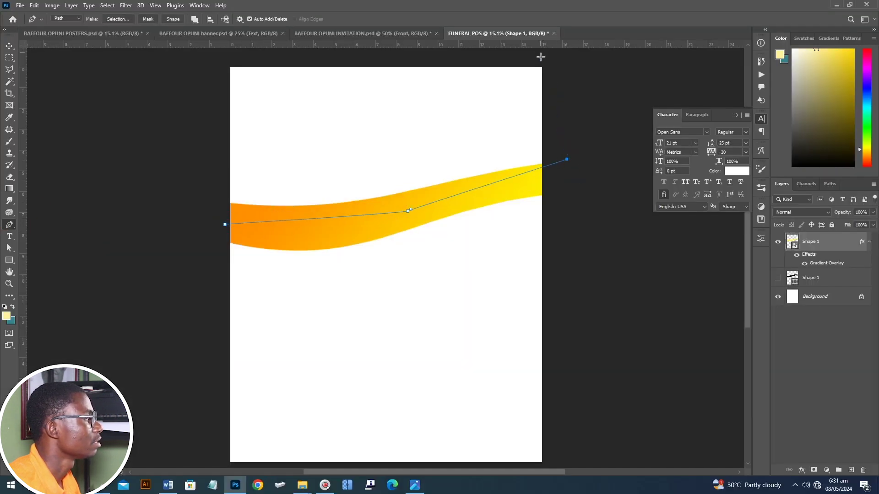
{"action": "left_click", "coordinate": [543, 57]}
{"action": "left_click", "coordinate": [213, 63]}
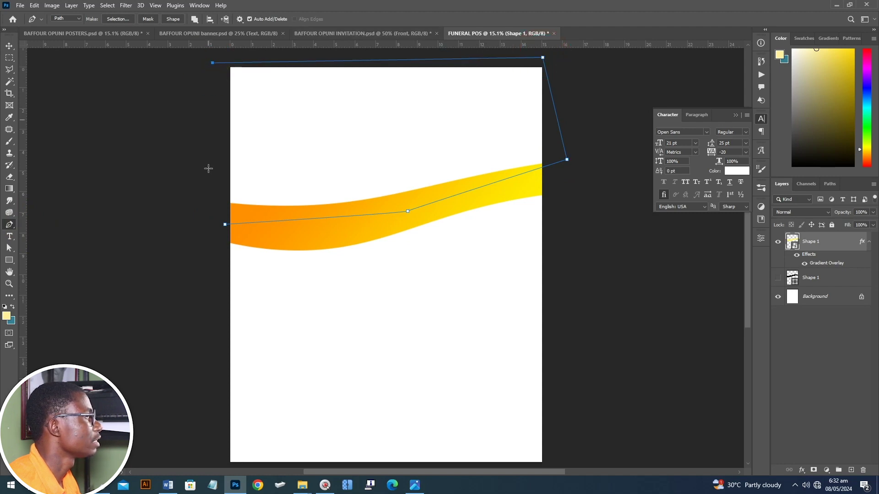
{"action": "left_click", "coordinate": [222, 223]}
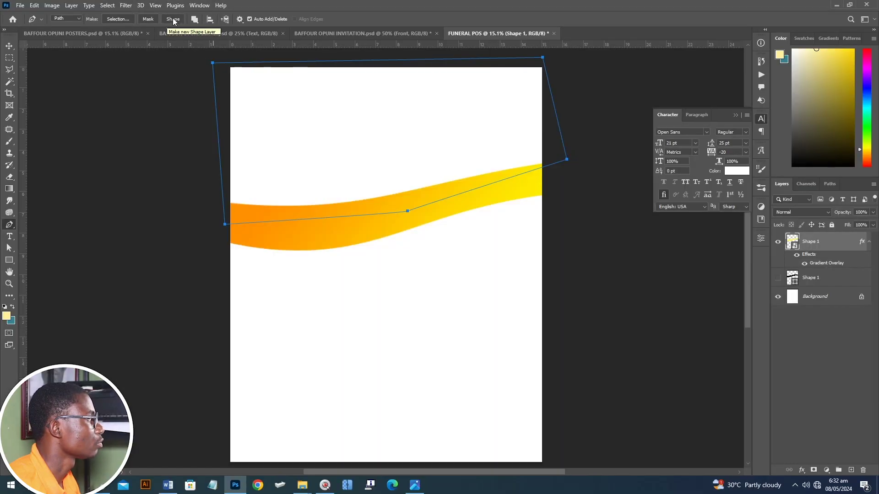
{"action": "left_click", "coordinate": [174, 19]}
{"action": "left_click_drag", "start_coordinate": [819, 254], "coordinate": [811, 289]}
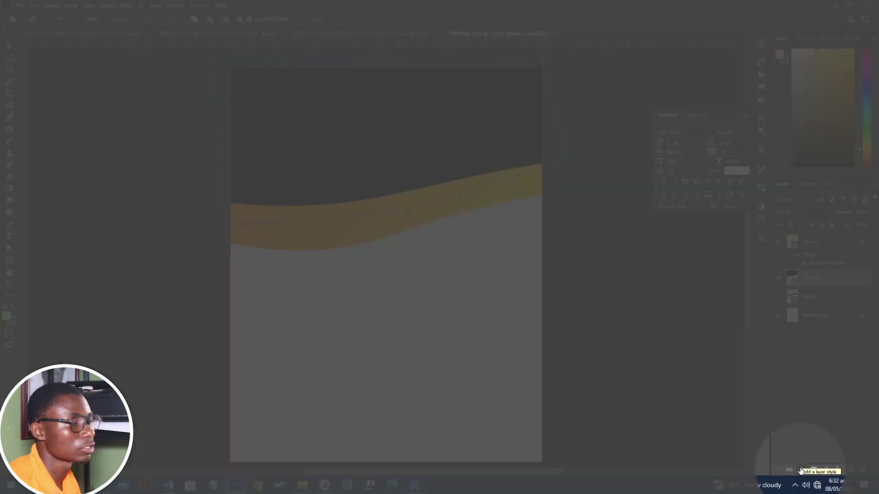
- Add a Gradient Overlay to the upper shape using the dark-red-to-red preset with Reverse turned off
{"action": "left_click", "coordinate": [801, 471]}
{"action": "left_click", "coordinate": [831, 439]}
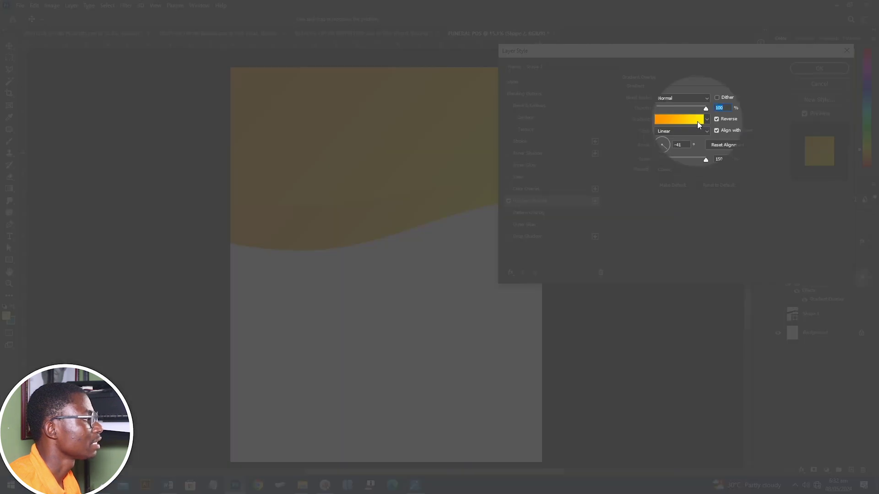
{"action": "left_click", "coordinate": [697, 122]}
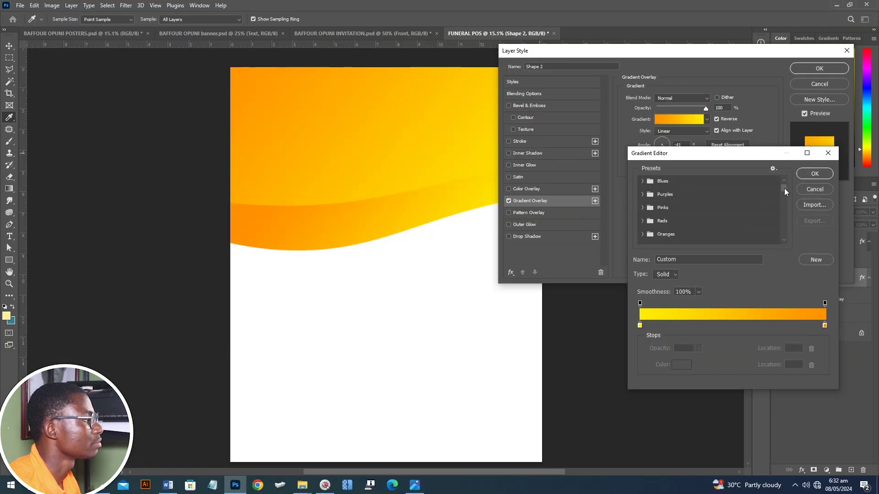
{"action": "left_click_drag", "start_coordinate": [784, 188], "coordinate": [784, 237]}
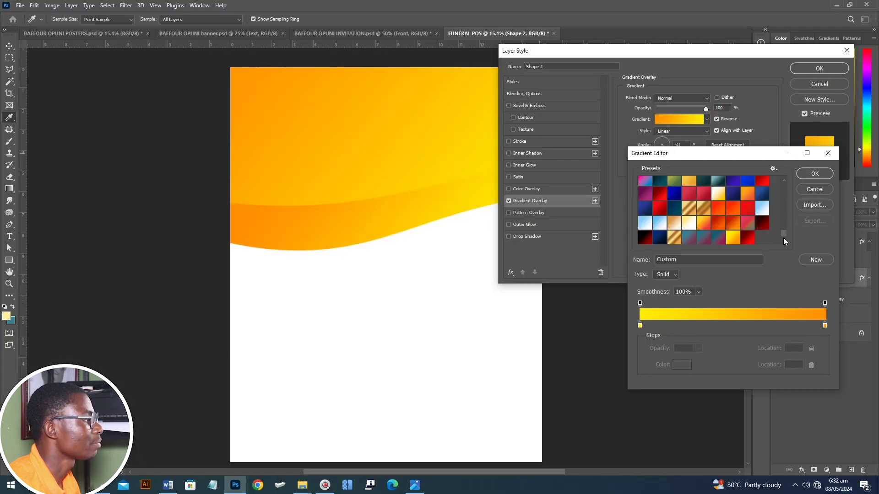
{"action": "left_click", "coordinate": [747, 238]}
{"action": "left_click", "coordinate": [815, 174]}
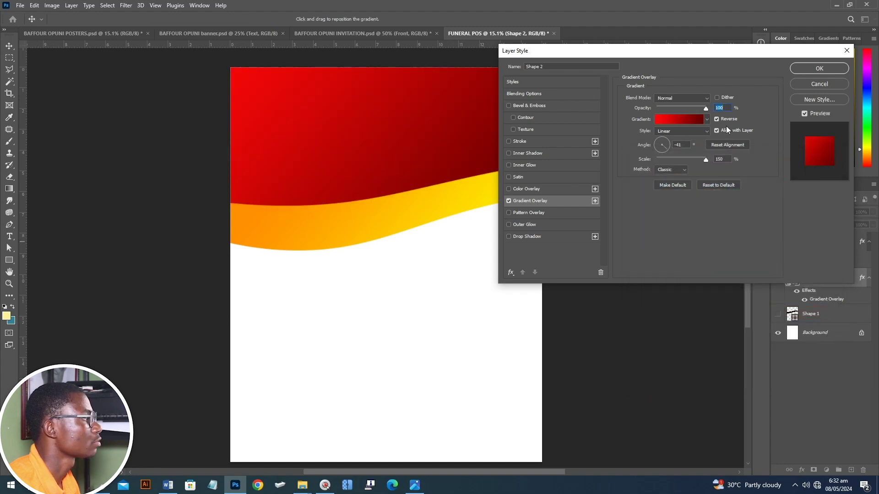
{"action": "left_click", "coordinate": [717, 120]}
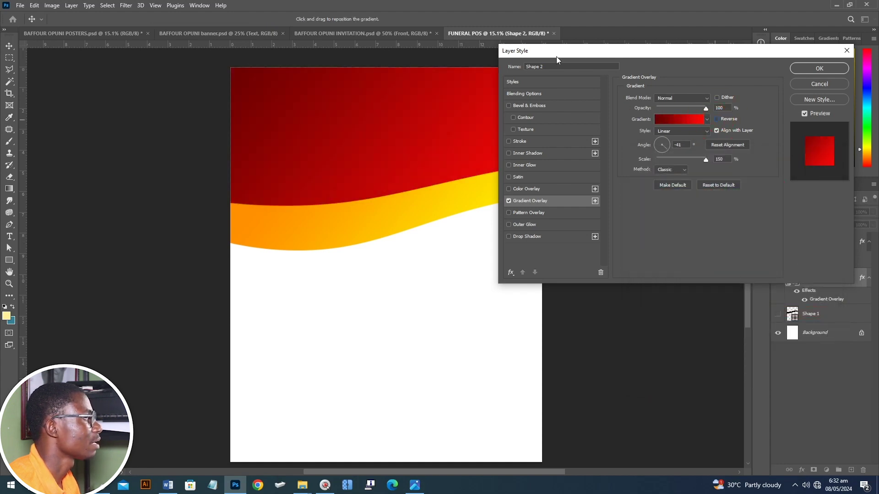
{"action": "left_click_drag", "start_coordinate": [557, 56], "coordinate": [571, 56]}
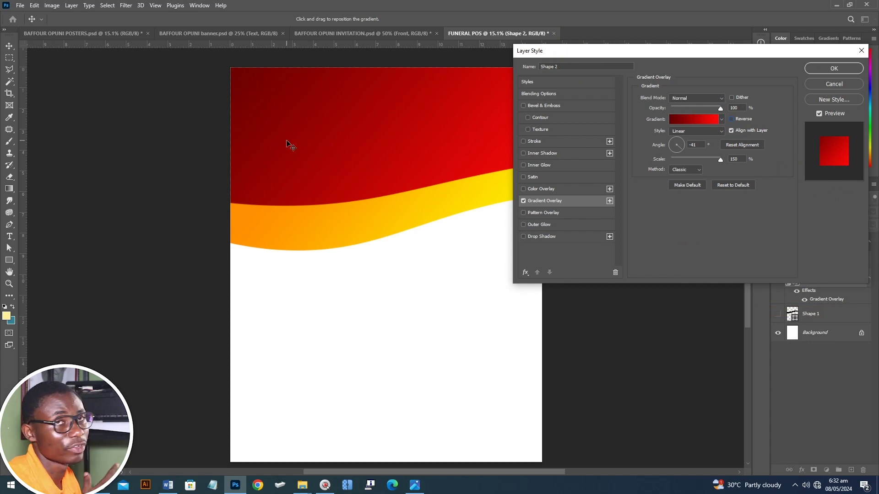
- Check both colour stops of the red gradient, keep the dark stop at 630000, and apply the layer style
{"action": "left_click", "coordinate": [691, 121]}
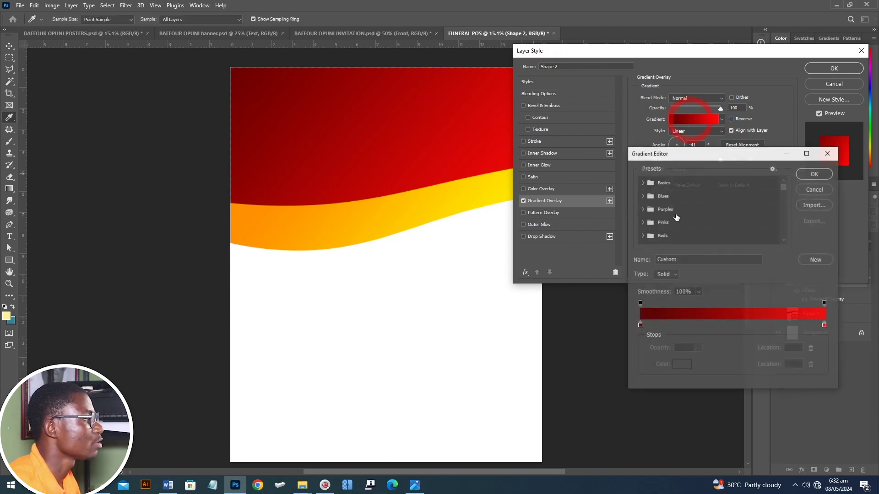
{"action": "double_click", "coordinate": [640, 326]}
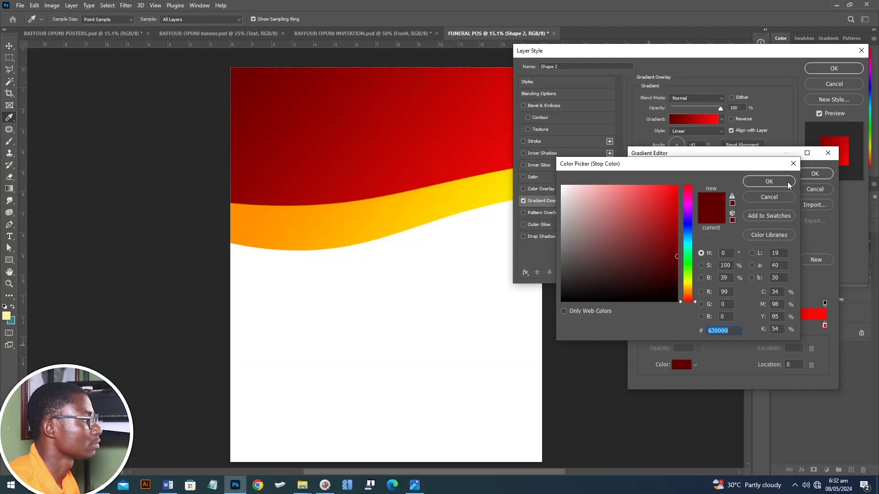
{"action": "left_click", "coordinate": [769, 182]}
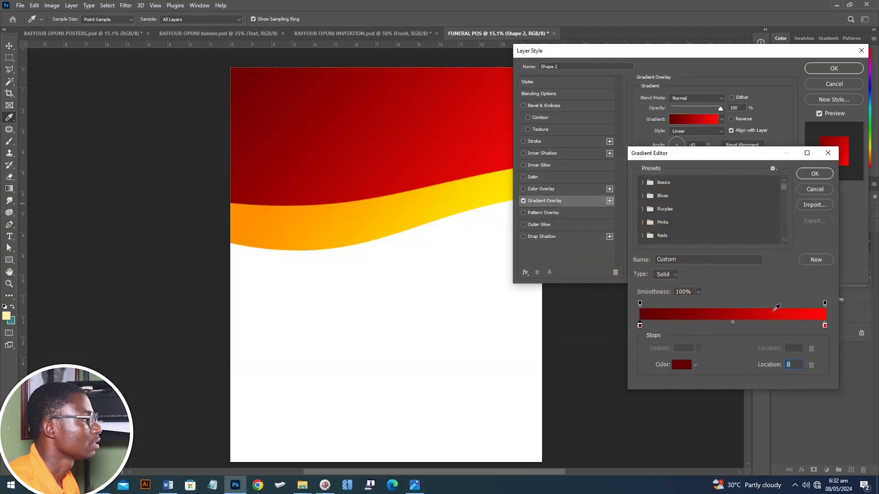
{"action": "double_click", "coordinate": [825, 326]}
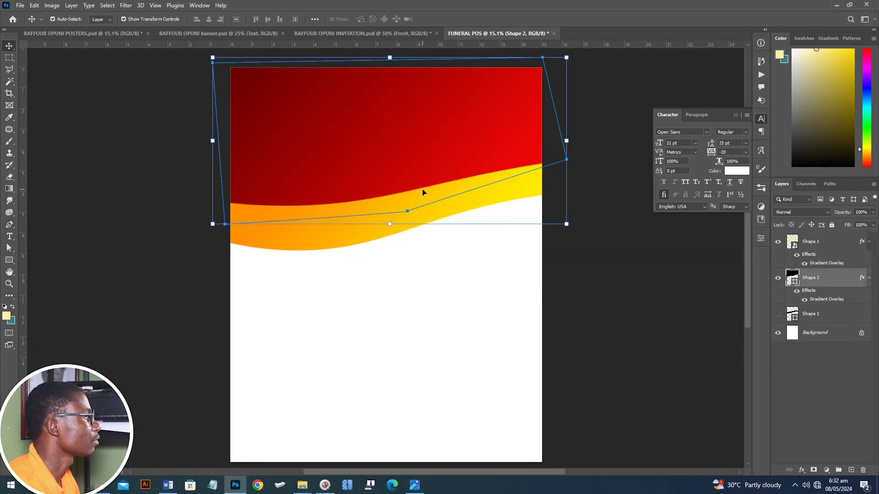
- Place the IMG_3966 fabric texture from the Poster 2 folder, and position it over the red header beneath the wavy band
{"action": "key", "text": "alt+Tab"}
{"action": "left_click", "coordinate": [511, 169]}
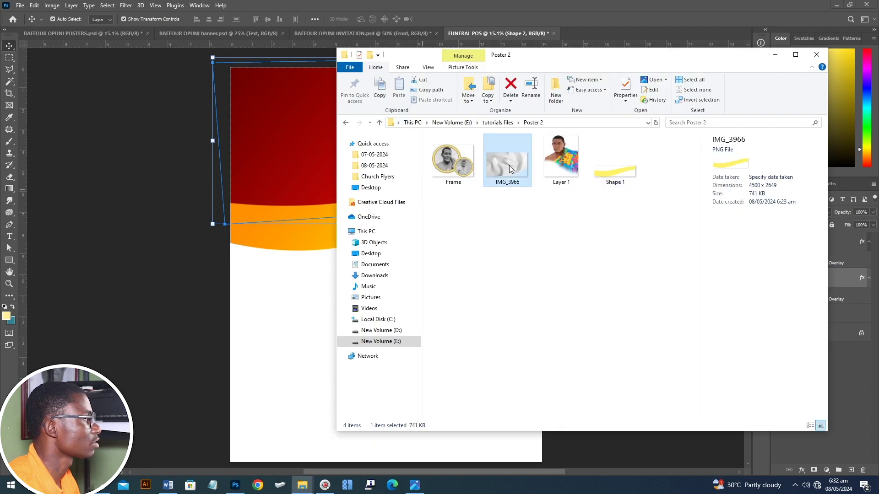
{"action": "left_click_drag", "start_coordinate": [515, 174], "coordinate": [335, 204]}
{"action": "left_click_drag", "start_coordinate": [331, 180], "coordinate": [346, 181]}
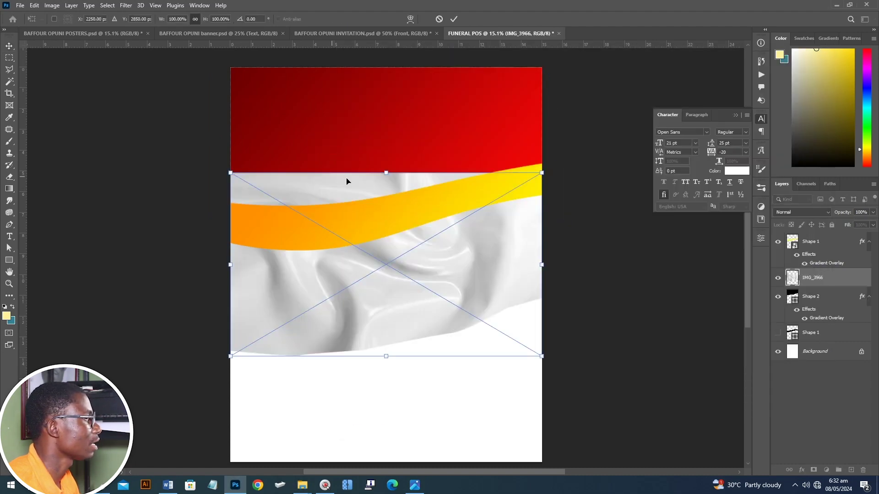
{"action": "left_click_drag", "start_coordinate": [406, 249], "coordinate": [403, 153]}
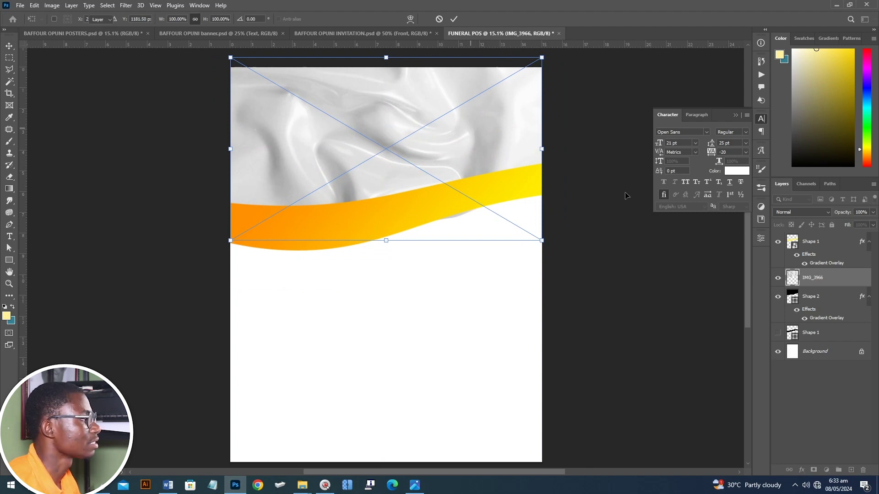
{"action": "key", "text": "Return"}
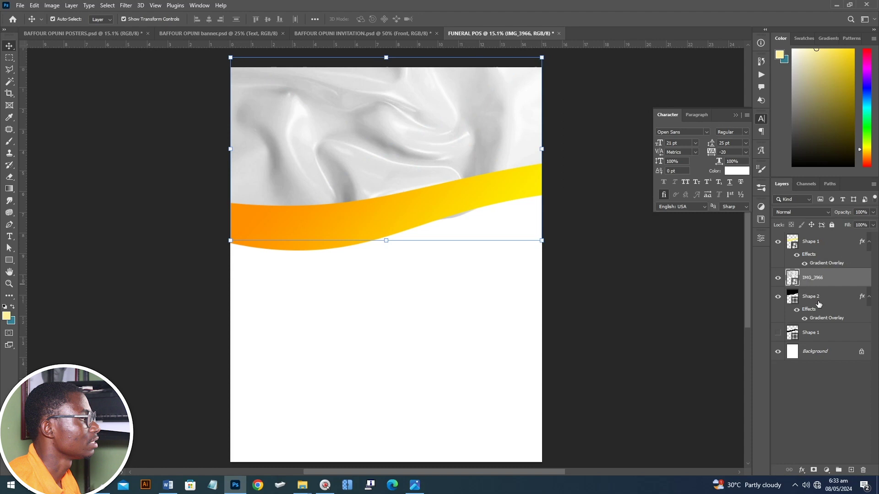
- Shift the fabric texture slightly upward over the header, and set its blend mode to Multiply
{"action": "right_click", "coordinate": [827, 280]}
{"action": "left_click", "coordinate": [836, 280]}
{"action": "left_click_drag", "start_coordinate": [479, 154], "coordinate": [474, 141]}
{"action": "left_click", "coordinate": [810, 212]}
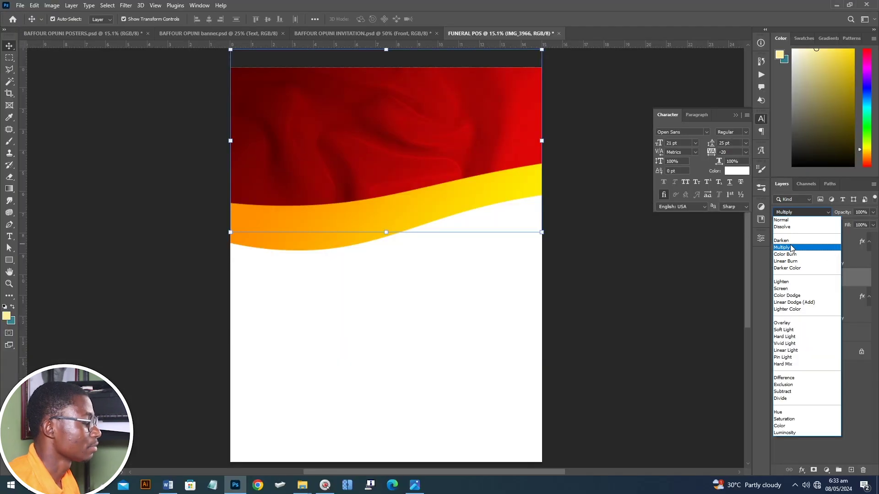
{"action": "left_click", "coordinate": [791, 248]}
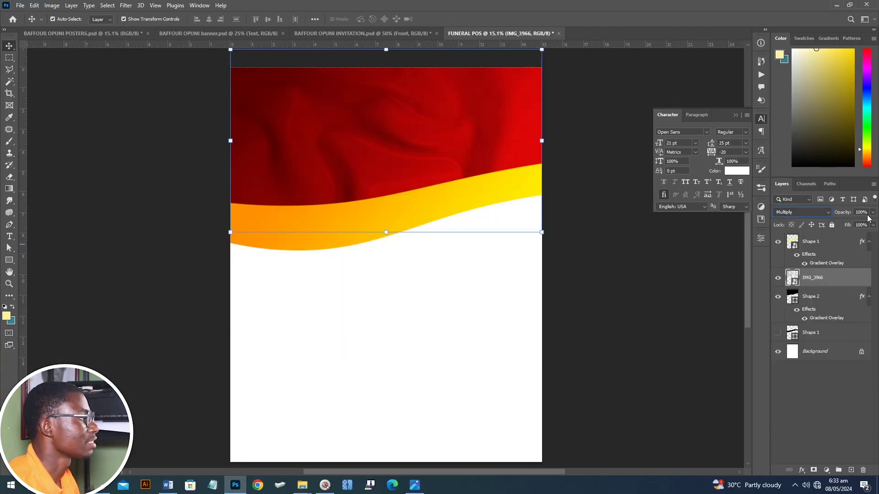
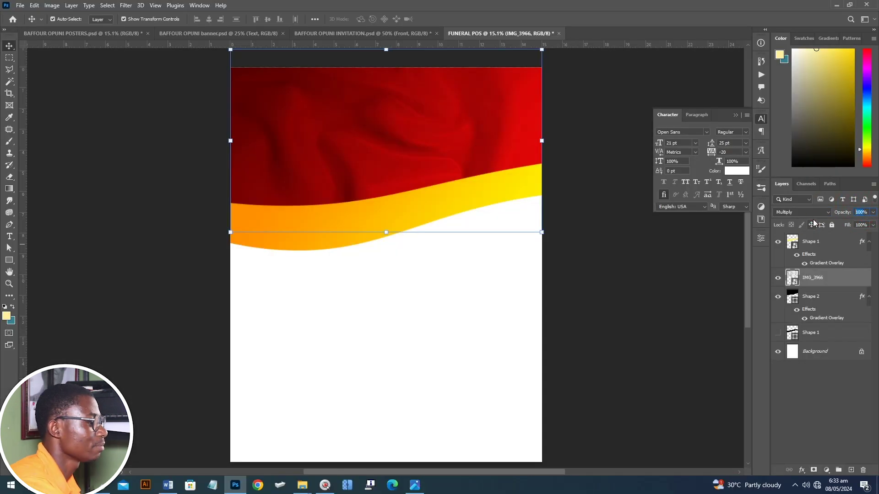
- Lower the fabric texture layer's opacity to 69%, and deselect the layer
{"action": "type", "text": "67"}
{"action": "key", "text": "Return"}
{"action": "type", "text": "69"}
{"action": "key", "text": "Return"}
{"action": "left_click", "coordinate": [671, 280]}
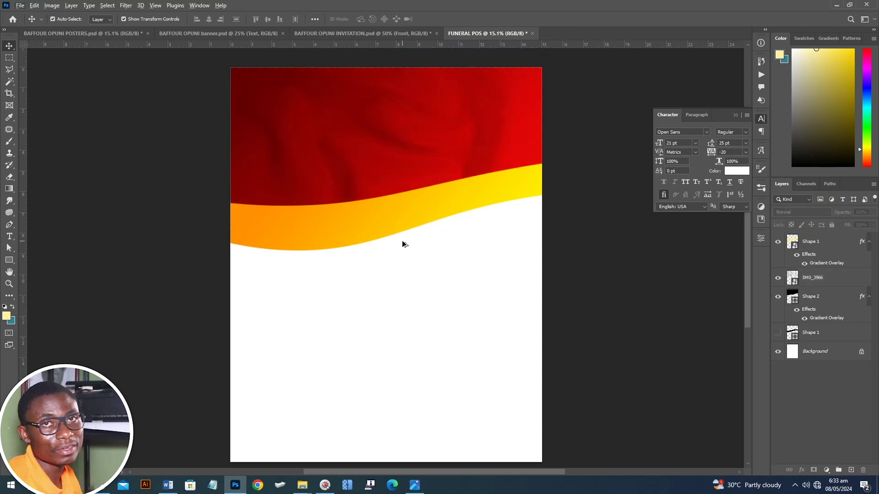
- Place the Layer 1 portrait from the Poster 2 folder at the page's upper right, slightly enlarged so the cloth reaches the page edge
{"action": "key", "text": "alt+Tab"}
{"action": "left_click_drag", "start_coordinate": [466, 244], "coordinate": [298, 265]}
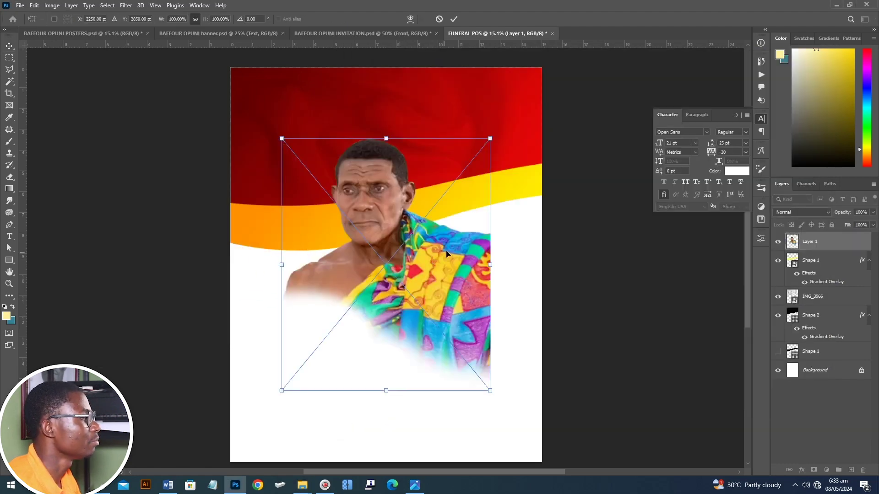
{"action": "left_click_drag", "start_coordinate": [503, 202], "coordinate": [507, 190]}
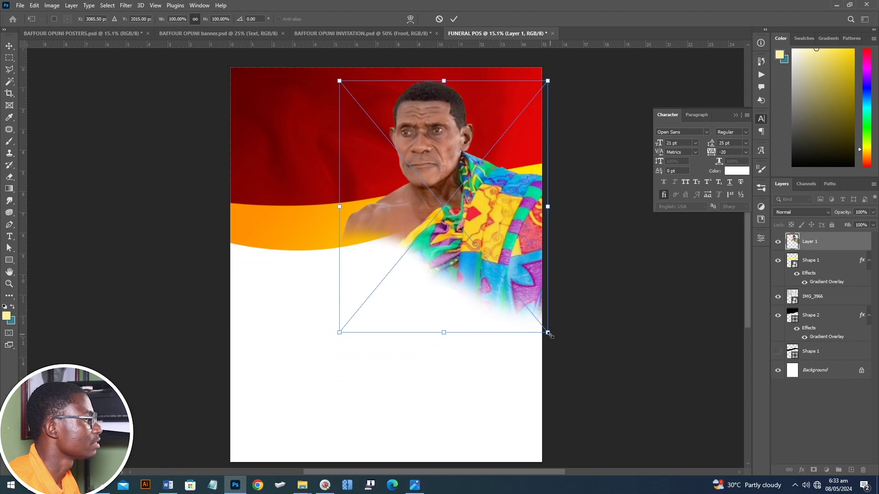
{"action": "left_click_drag", "start_coordinate": [546, 330], "coordinate": [554, 343]}
{"action": "left_click_drag", "start_coordinate": [521, 276], "coordinate": [519, 277]}
{"action": "key", "text": "Return"}
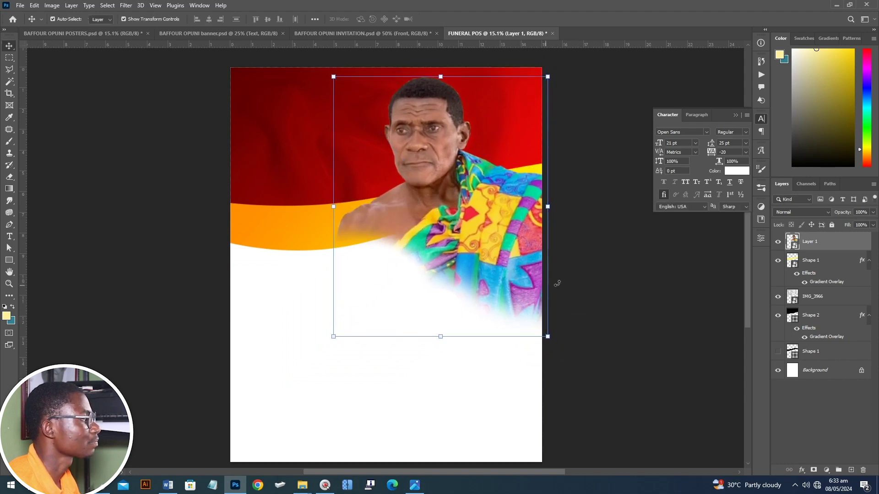
{"action": "left_click", "coordinate": [612, 265]}
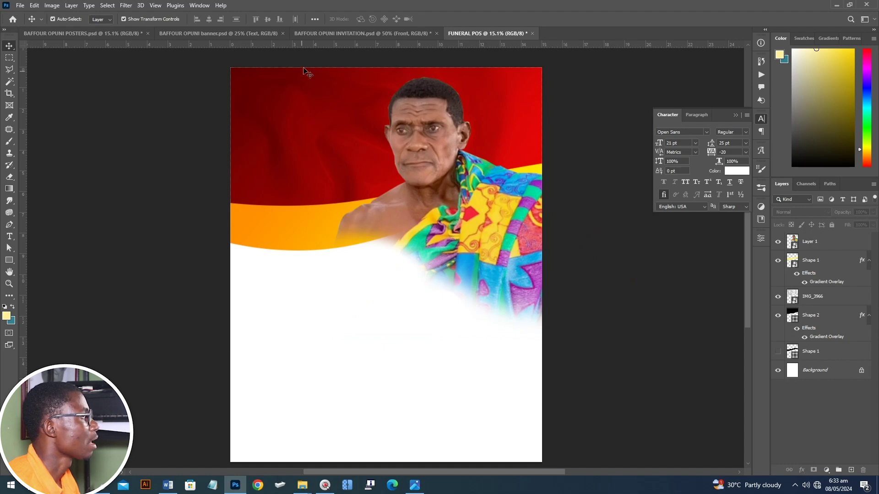
- Place the Frame image with the two gold-ringed photos over the lower part of the portrait
{"action": "key", "text": "alt+Tab"}
{"action": "left_click_drag", "start_coordinate": [453, 176], "coordinate": [469, 289]}
{"action": "key", "text": "Return"}
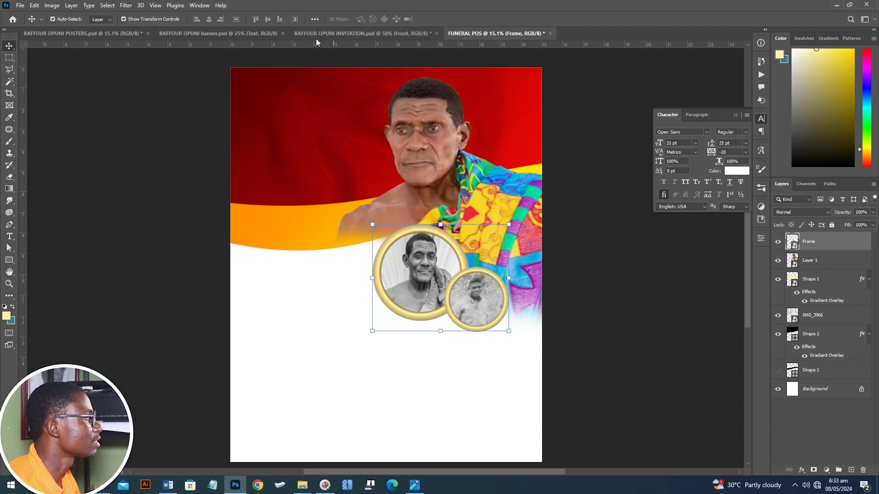
{"action": "left_click", "coordinate": [108, 34]}
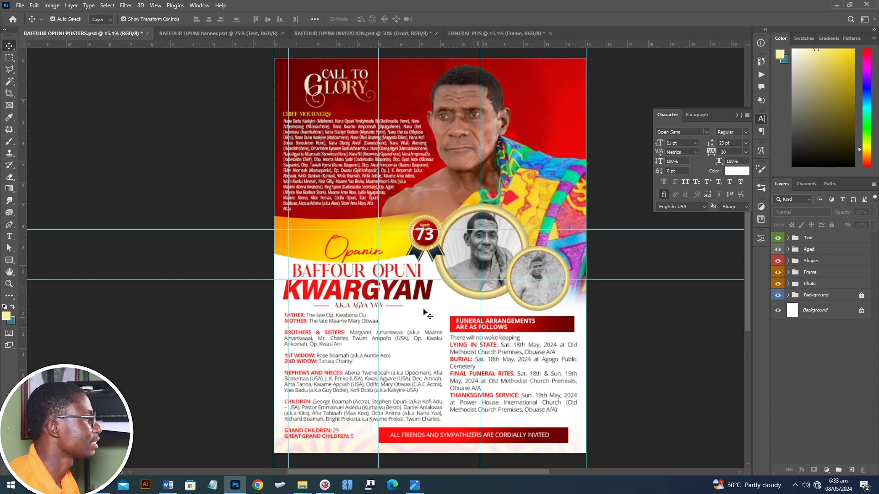
{"action": "left_click", "coordinate": [479, 35]}
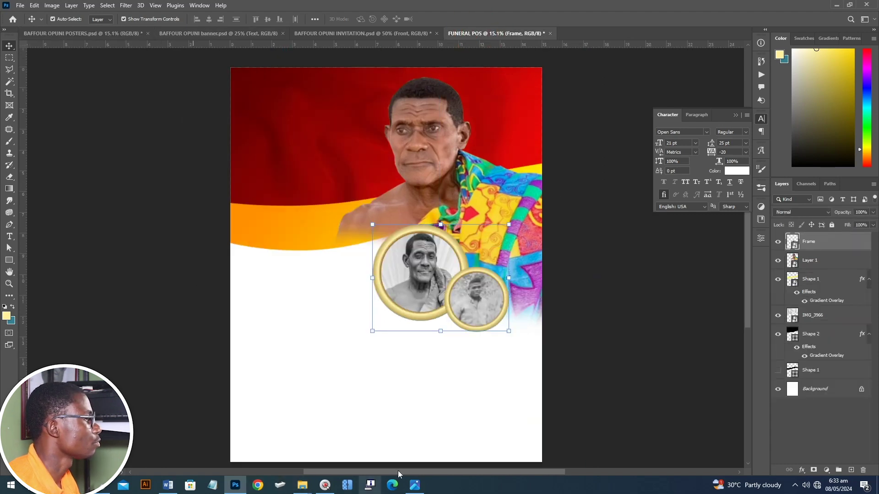
{"action": "left_click", "coordinate": [168, 485]}
{"action": "scroll", "coordinate": [404, 182], "scroll_direction": "up", "scroll_amount": 10}
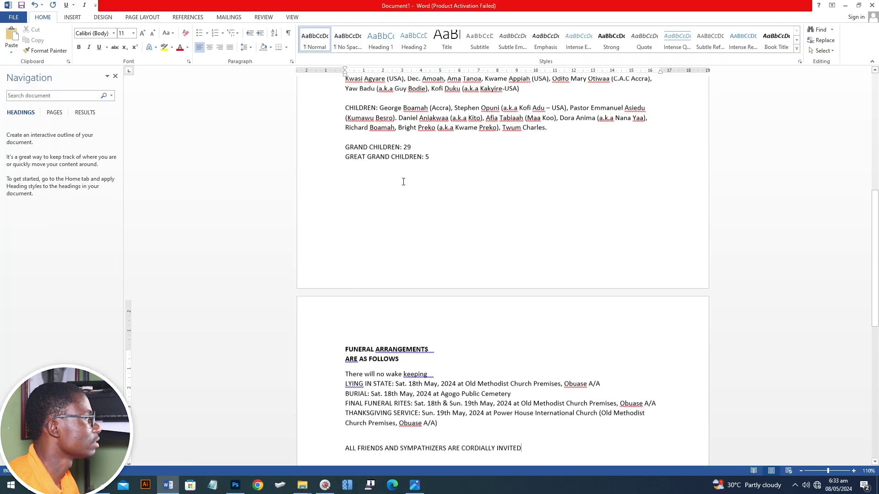
{"action": "scroll", "coordinate": [404, 182], "scroll_direction": "up", "scroll_amount": 1}
{"action": "left_click_drag", "start_coordinate": [346, 138], "coordinate": [407, 277]}
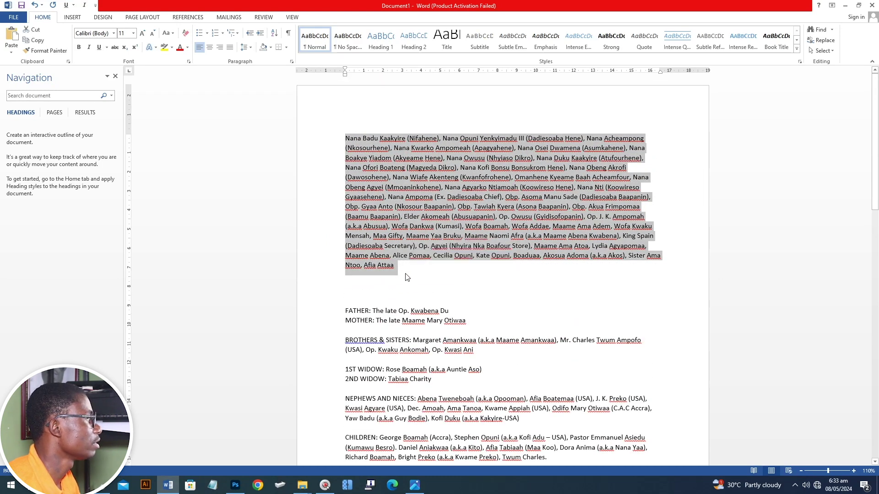
{"action": "key", "text": "alt+Tab"}
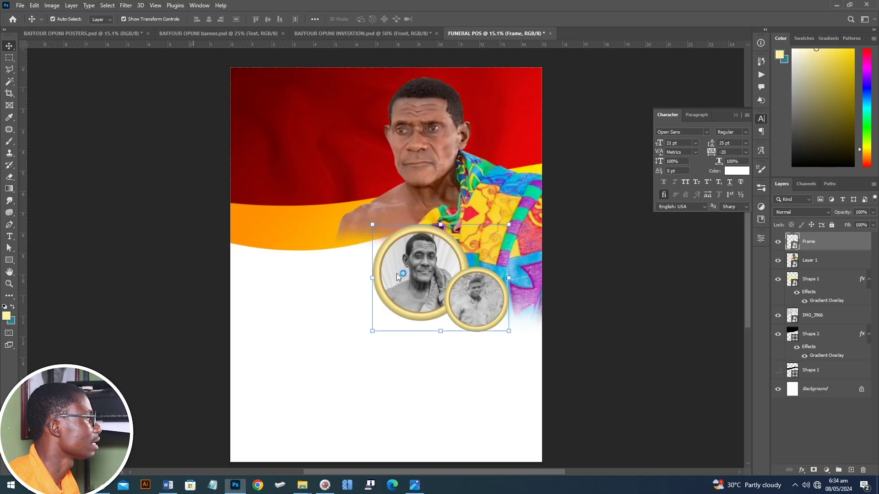
{"action": "left_click", "coordinate": [9, 237]}
{"action": "left_click_drag", "start_coordinate": [246, 89], "coordinate": [378, 191]}
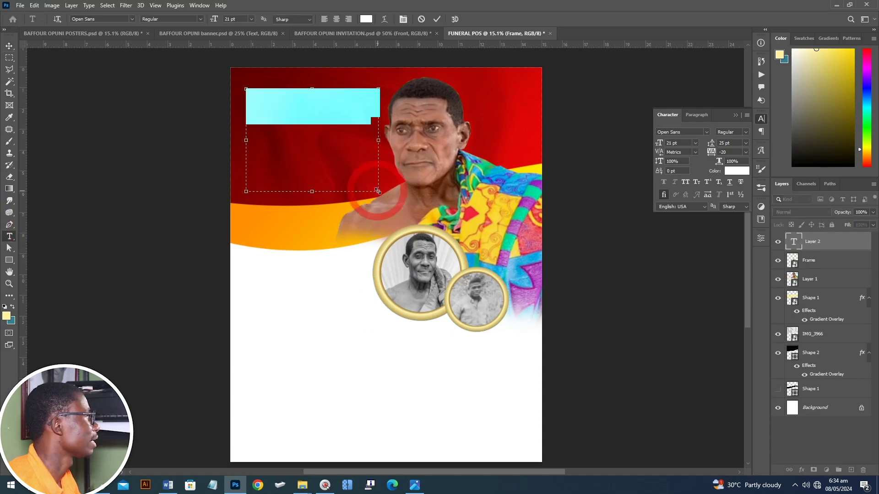
{"action": "left_click", "coordinate": [421, 19]}
{"action": "left_click", "coordinate": [271, 96]}
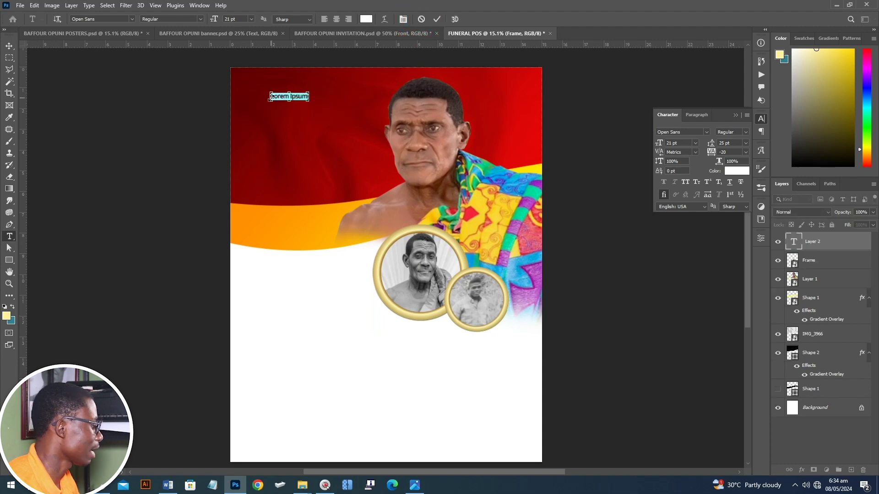
{"action": "key", "text": "ctrl+v"}
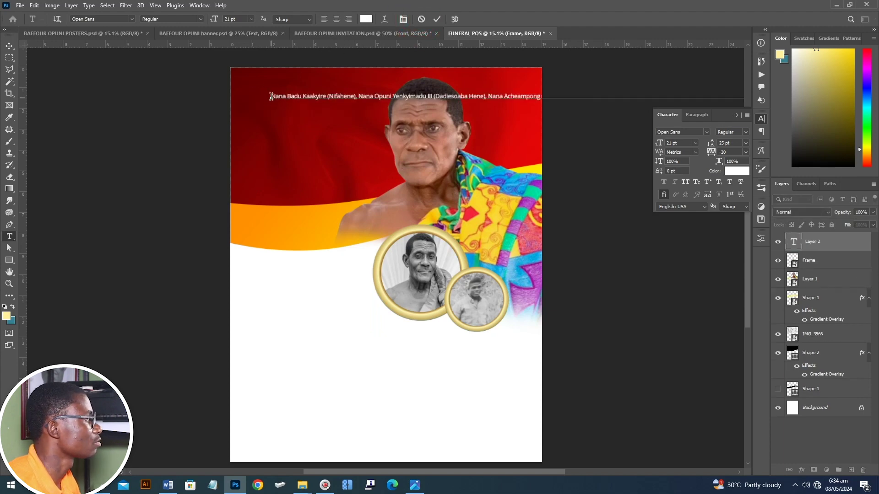
{"action": "left_click", "coordinate": [422, 19]}
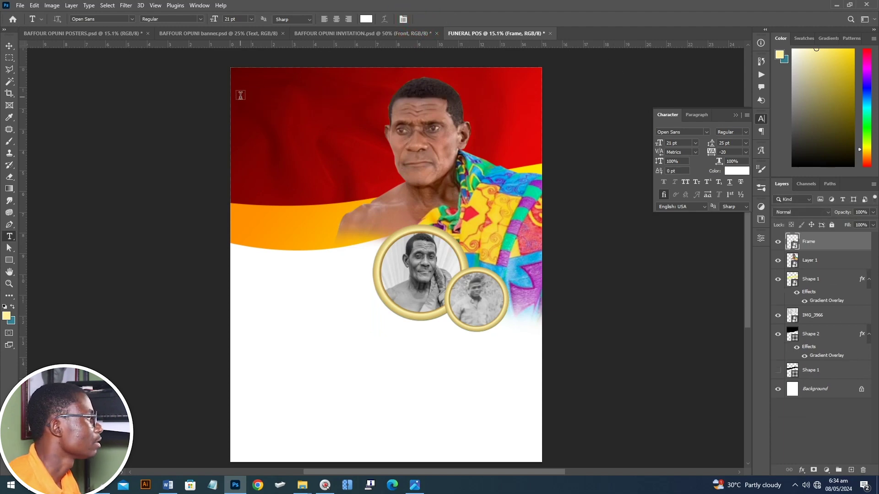
- Create a paragraph text box on the red header beside the portrait, paste the copied names into it, and widen it slightly
{"action": "left_click_drag", "start_coordinate": [246, 96], "coordinate": [373, 207]}
{"action": "key", "text": "ctrl+v"}
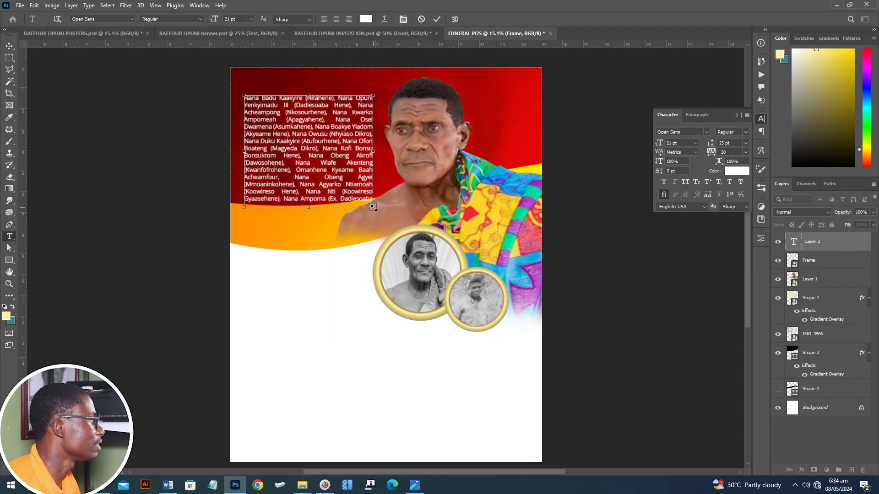
{"action": "key", "text": "ctrl+a"}
{"action": "left_click_drag", "start_coordinate": [375, 154], "coordinate": [390, 154]}
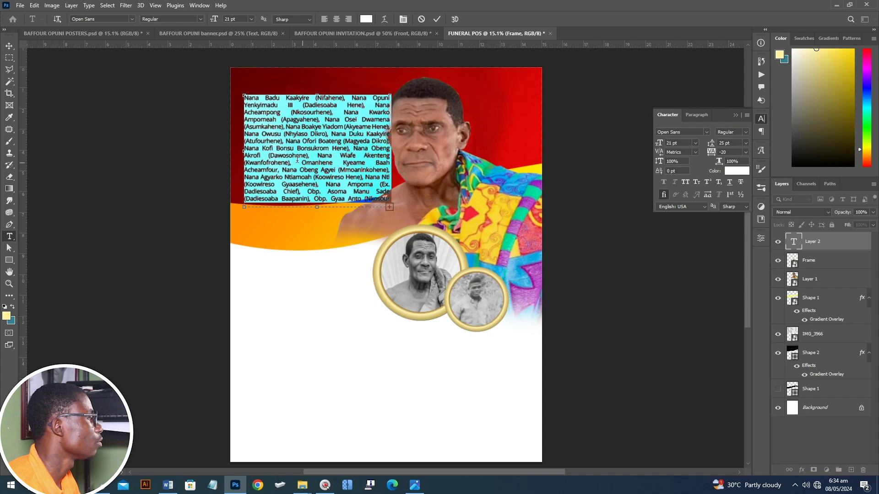
{"action": "left_click", "coordinate": [437, 19]}
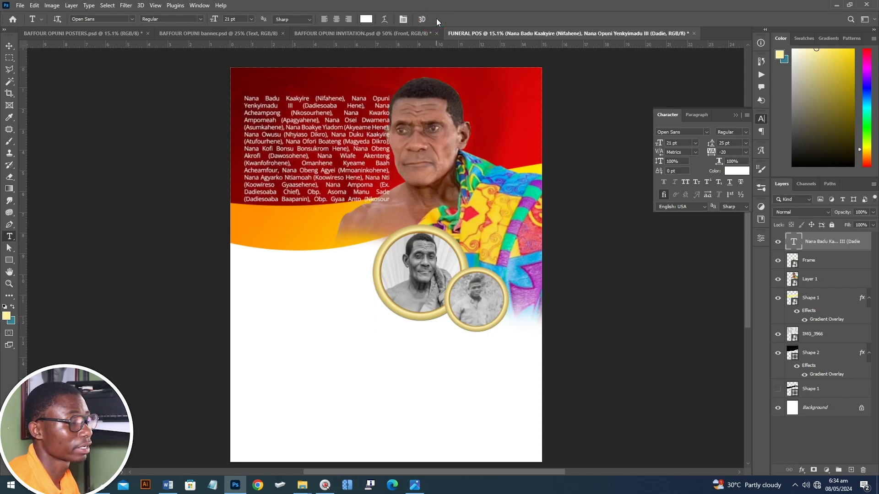
- Widen the names text box over the portrait's face, and extend its upper edge toward the page top
{"action": "left_click", "coordinate": [332, 141]}
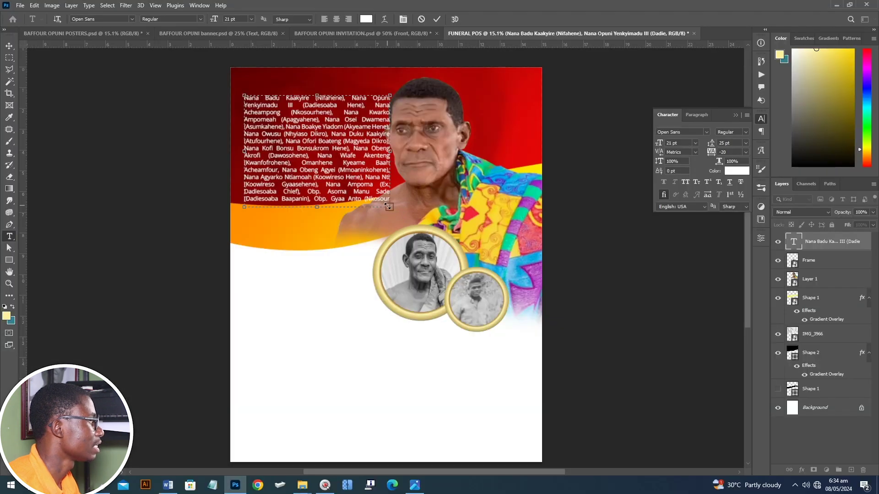
{"action": "left_click_drag", "start_coordinate": [388, 206], "coordinate": [422, 207]}
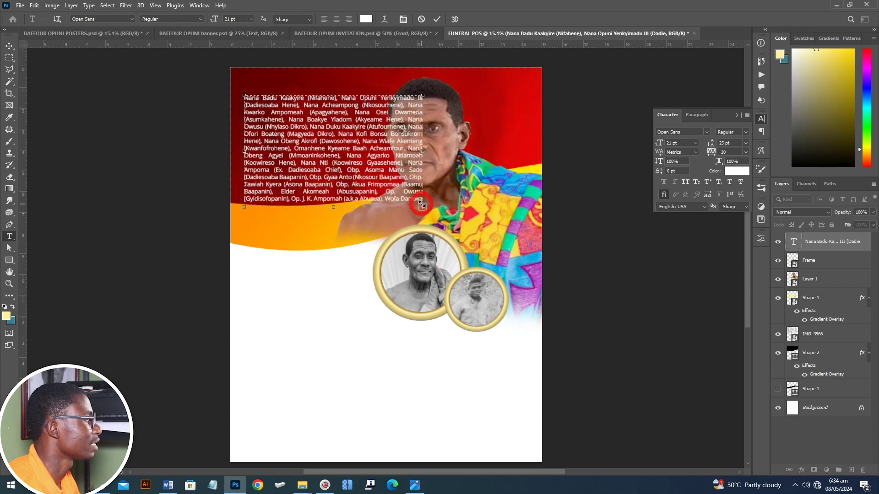
{"action": "left_click_drag", "start_coordinate": [336, 97], "coordinate": [335, 83]}
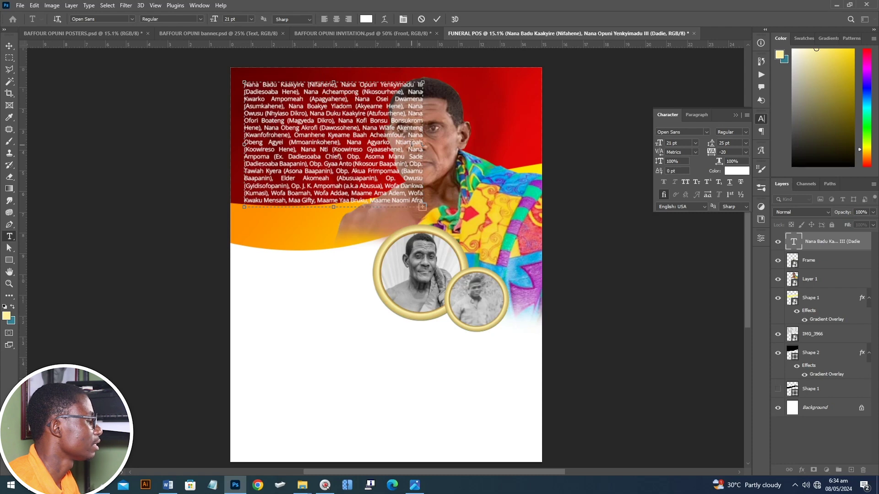
- Tighten the whole names paragraph to -60 tracking and 22 pt leading, and extend the text box downward to fit the last line
{"action": "key", "text": "ctrl+a"}
{"action": "key", "text": "alt+Left"}
{"action": "key", "text": "alt+Left"}
{"action": "key", "text": "alt+Up"}
{"action": "key", "text": "alt+Up"}
{"action": "key", "text": "alt+Up"}
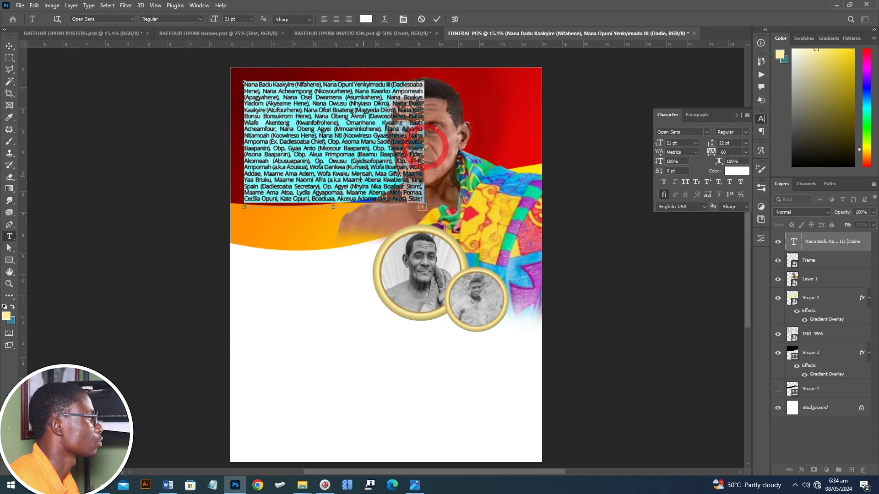
{"action": "left_click_drag", "start_coordinate": [333, 207], "coordinate": [333, 213]}
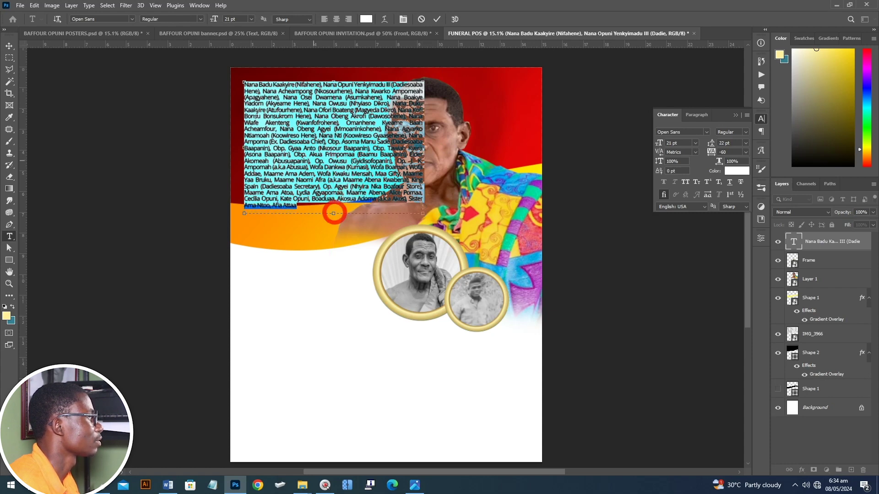
- Move the portrait slightly toward the page's right edge, and enlarge it a little
{"action": "left_click", "coordinate": [9, 46]}
{"action": "left_click_drag", "start_coordinate": [451, 185], "coordinate": [464, 188]}
{"action": "left_click_drag", "start_coordinate": [562, 338], "coordinate": [570, 345]}
{"action": "key", "text": "Return"}
- Shift the text, photos and header artwork slightly down together, and stretch the Shape 2 red header upward beyond the page top
{"action": "left_click_drag", "start_coordinate": [186, 167], "coordinate": [243, 178]}
{"action": "left_click_drag", "start_coordinate": [480, 303], "coordinate": [480, 310]}
{"action": "left_click", "coordinate": [598, 324]}
{"action": "left_click", "coordinate": [819, 353]}
{"action": "key", "text": "ctrl+t"}
{"action": "left_click_drag", "start_coordinate": [389, 62], "coordinate": [387, 57]}
{"action": "key", "text": "Return"}
- Scale the names paragraph to 17.46 pt so it clears the portrait's face, with -40 tracking and 17.46 pt leading
{"action": "left_click_drag", "start_coordinate": [355, 130], "coordinate": [347, 129]}
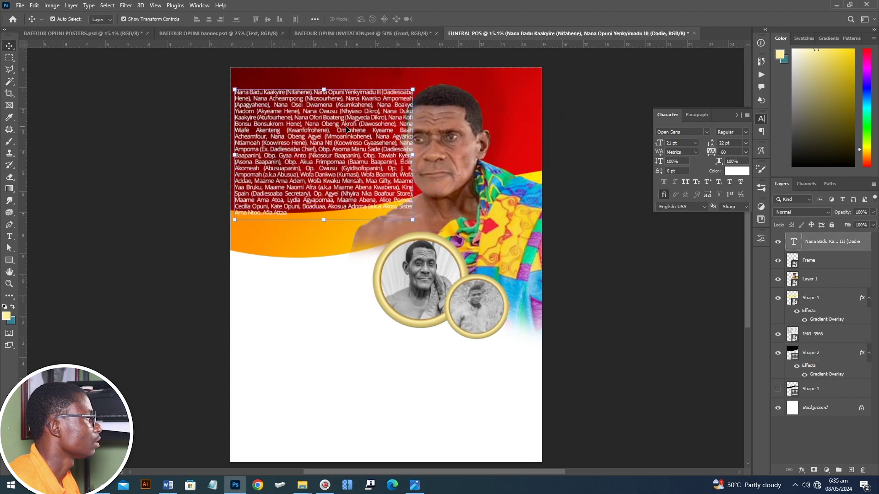
{"action": "double_click", "coordinate": [405, 115]}
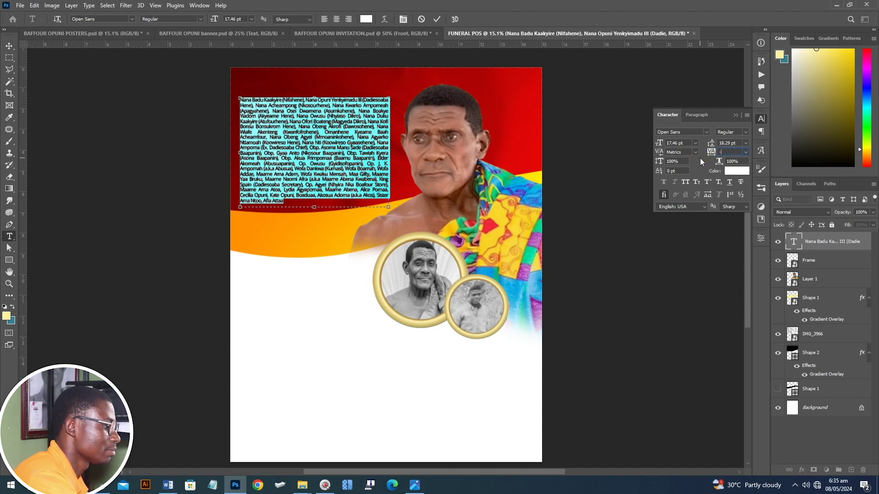
{"action": "key", "text": "Return"}
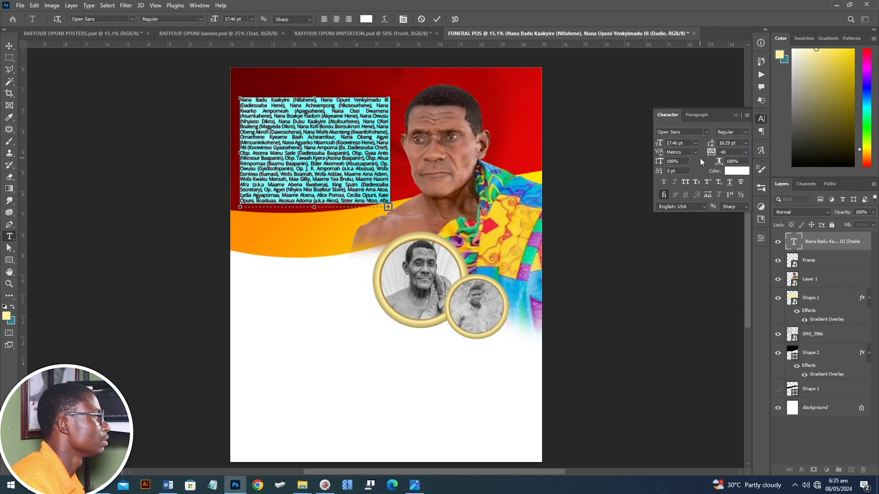
{"action": "key", "text": "alt+Up"}
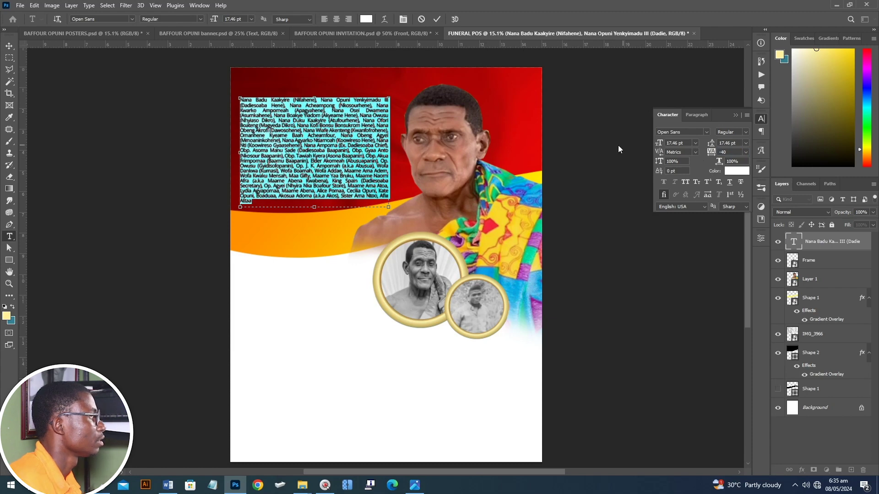
{"action": "left_click", "coordinate": [437, 19]}
{"action": "key", "text": "v"}
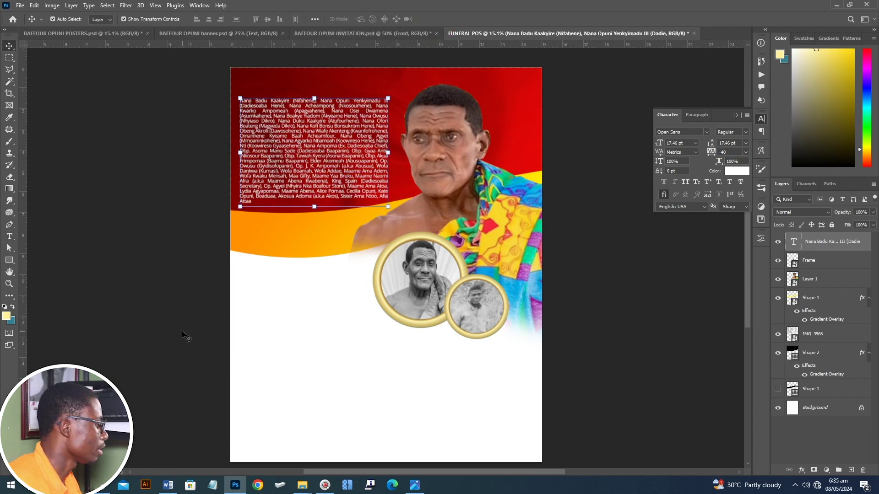
- Compare against the finished poster and add the title text "Opanin" in the white area below the orange band
{"action": "left_click", "coordinate": [108, 32]}
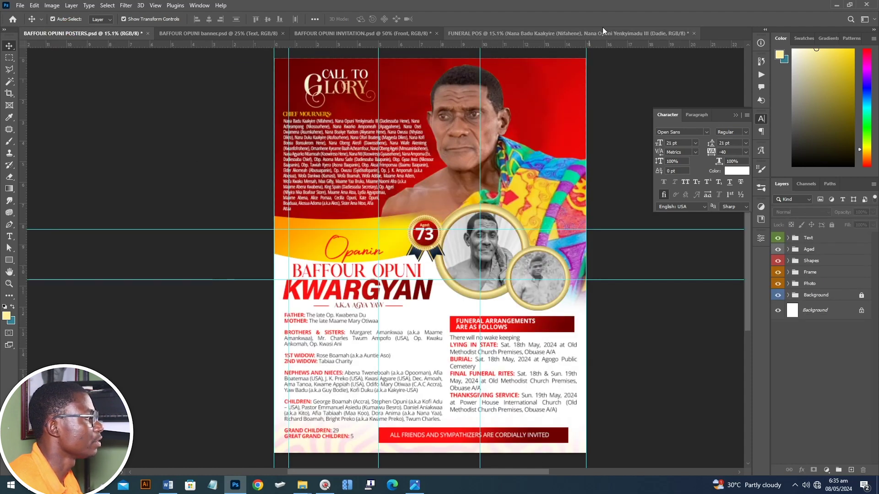
{"action": "left_click", "coordinate": [618, 33]}
{"action": "key", "text": "t"}
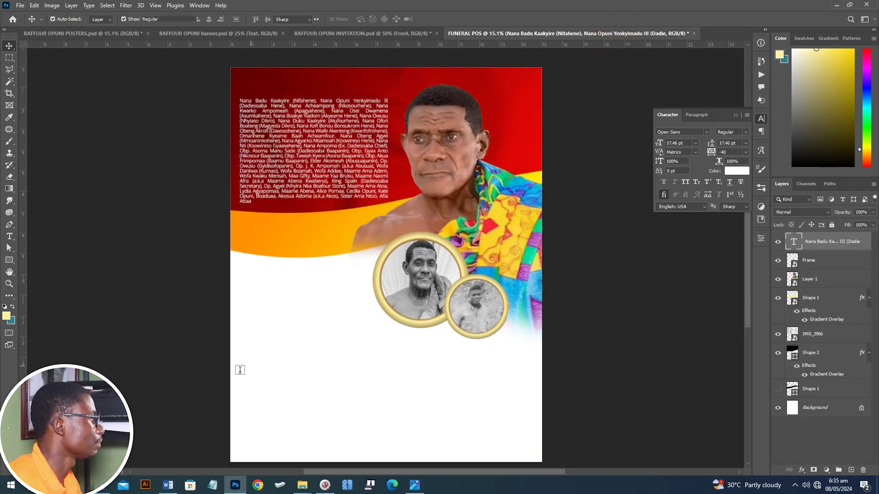
{"action": "left_click", "coordinate": [278, 273]}
{"action": "key", "text": "BackSpace"}
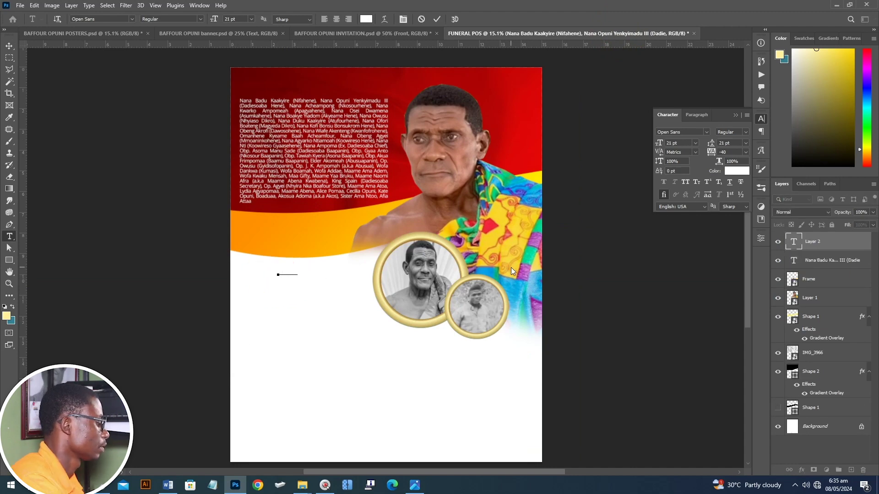
{"action": "type", "text": "Opanin"}
- Recolour the Opanin text with red sampled from the header, enlarge it to 61.65 pt and place it on the orange band
{"action": "left_click", "coordinate": [736, 171]}
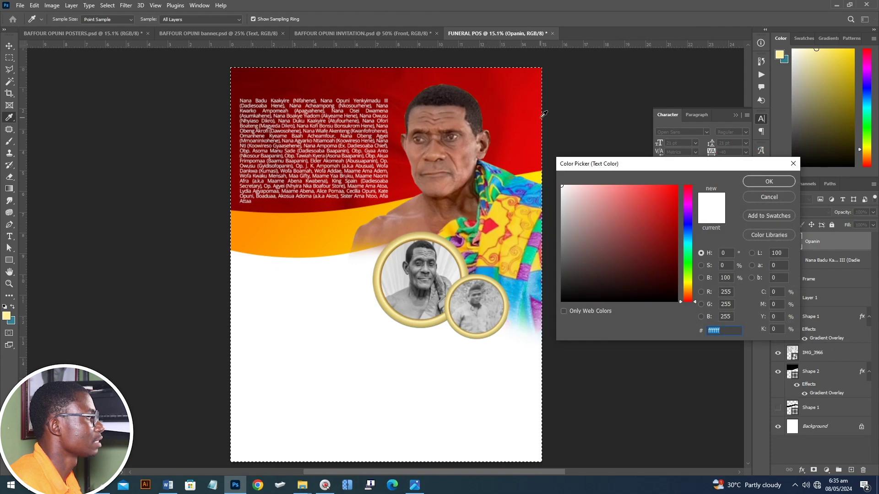
{"action": "left_click", "coordinate": [500, 116]}
{"action": "left_click", "coordinate": [769, 182]}
{"action": "key", "text": "ctrl+t"}
{"action": "left_click_drag", "start_coordinate": [301, 264], "coordinate": [320, 232]}
{"action": "key", "text": "Return"}
- Match the Opanin text to the finished poster's Colbiac font, and scale it to 81.25 pt within the orange band
{"action": "left_click", "coordinate": [64, 33]}
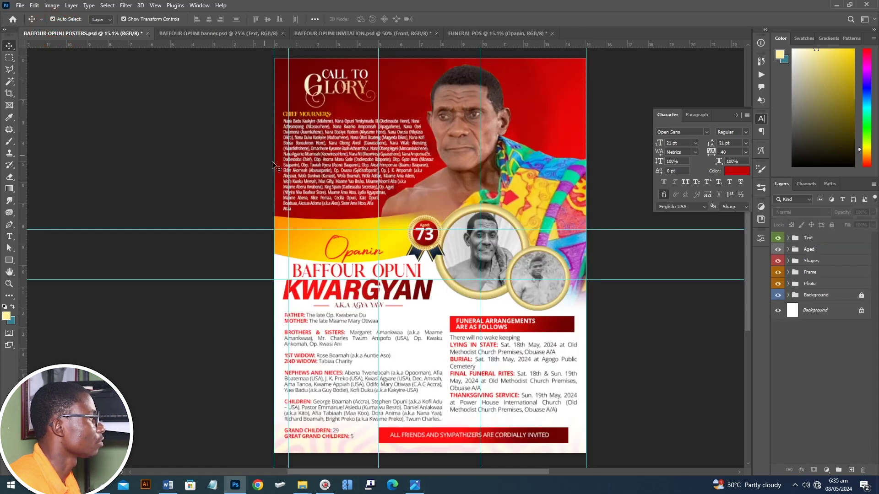
{"action": "left_click", "coordinate": [337, 246]}
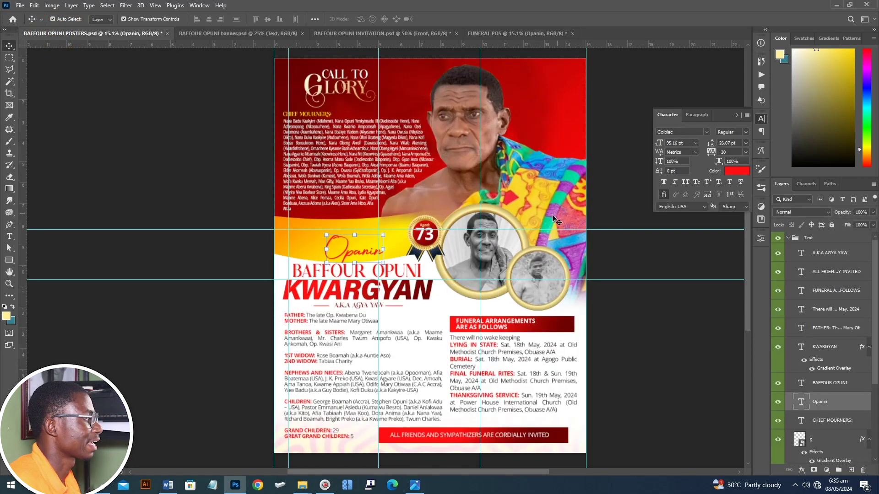
{"action": "left_click", "coordinate": [508, 34]}
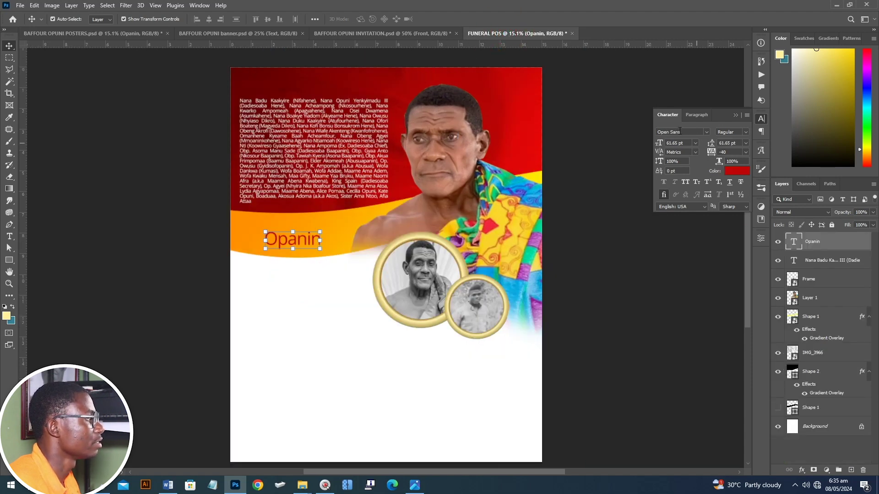
{"action": "type", "text": "Colbiac"}
{"action": "key", "text": "Return"}
{"action": "left_click_drag", "start_coordinate": [289, 239], "coordinate": [302, 238]}
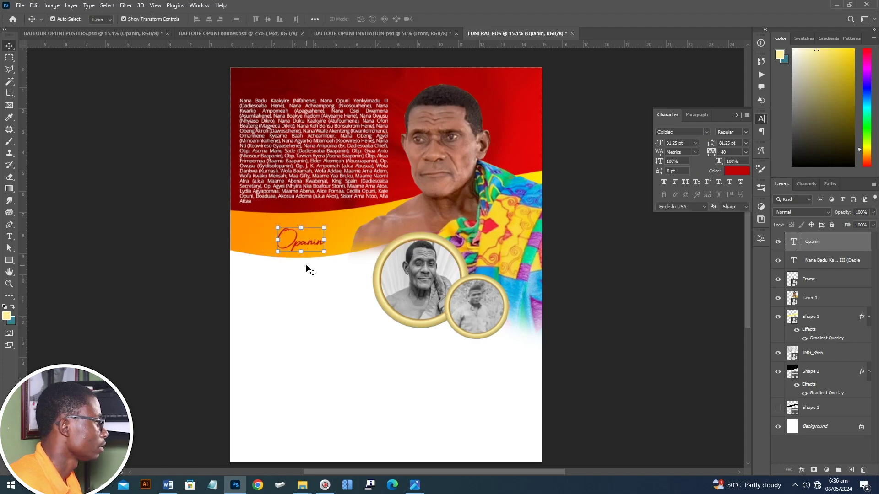
- Copy the deceased's first names from the Word document and paste them as a new text line below Opanin in Photoshop
{"action": "left_click", "coordinate": [168, 484]}
{"action": "scroll", "coordinate": [451, 369], "scroll_direction": "down", "scroll_amount": 10}
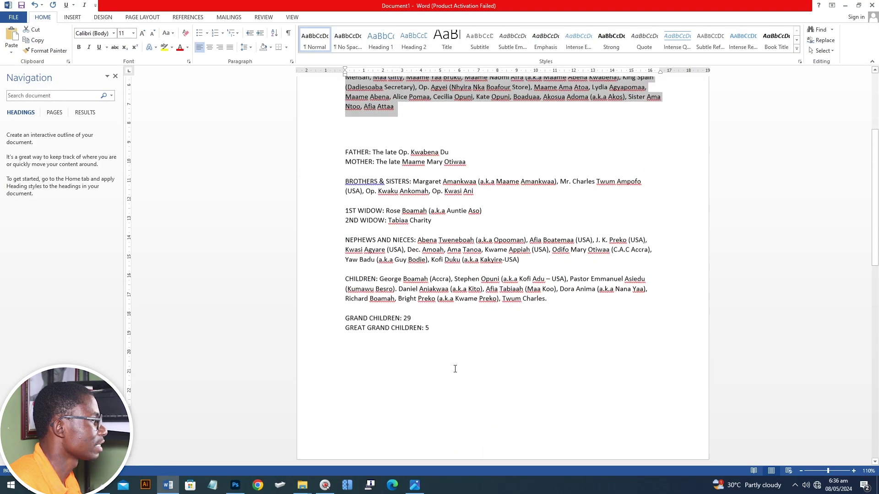
{"action": "left_click", "coordinate": [328, 382]}
{"action": "key", "text": "ctrl+c"}
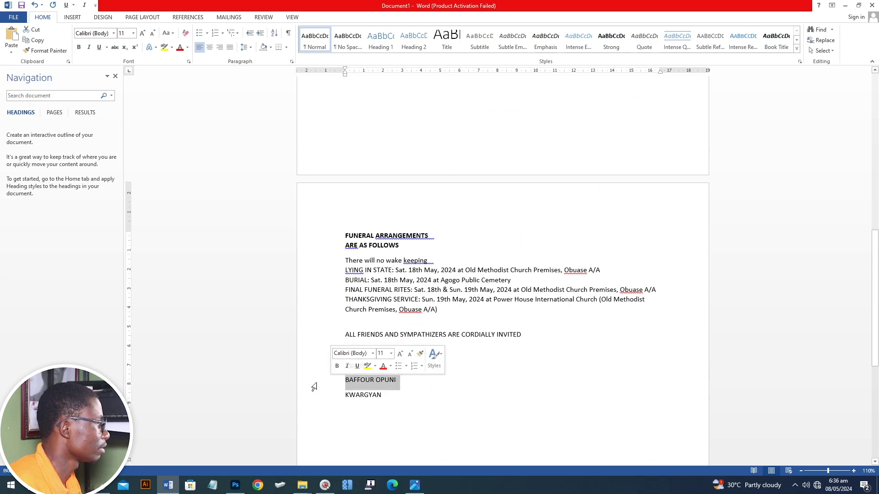
{"action": "key", "text": "alt+Tab"}
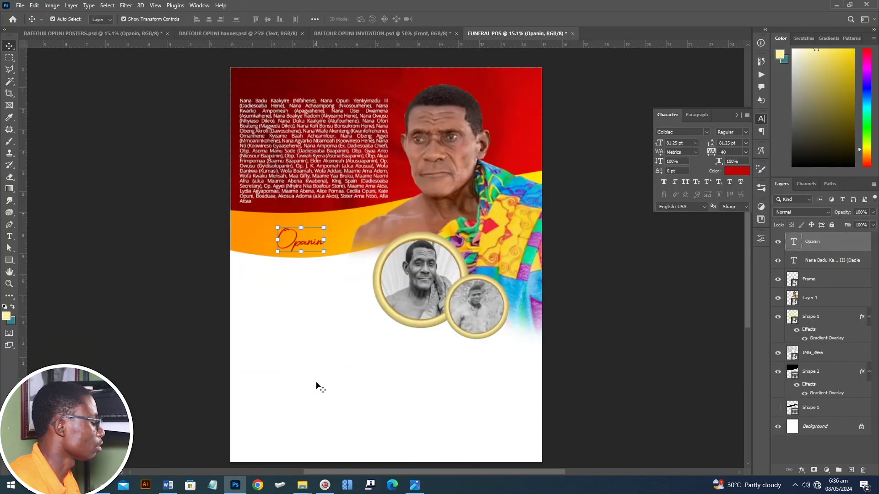
{"action": "key", "text": "t"}
{"action": "left_click", "coordinate": [266, 277]}
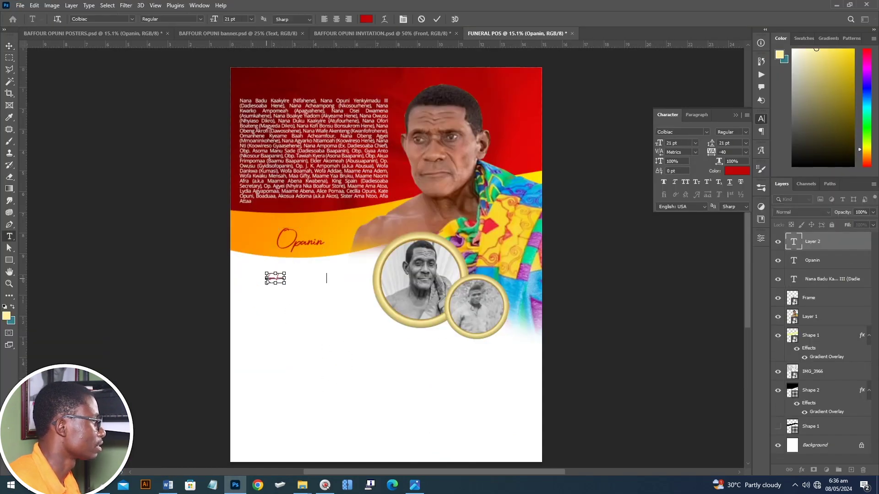
{"action": "key", "text": "ctrl+v"}
- Set the first-names line in Open Sans Bold and enlarge it beneath the orange band
{"action": "left_click", "coordinate": [705, 133]}
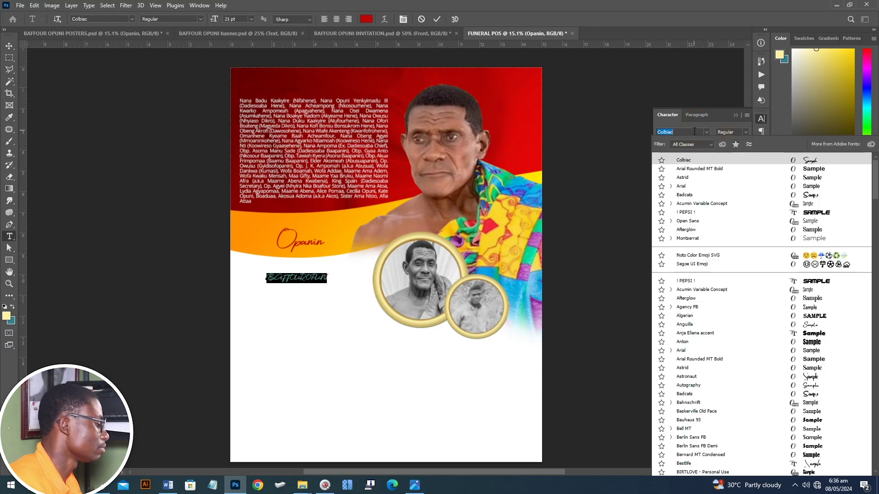
{"action": "type", "text": "open"}
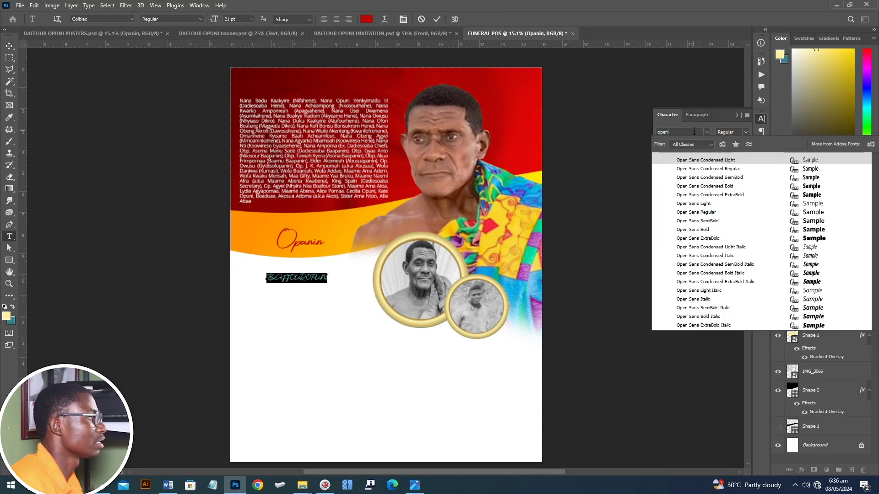
{"action": "left_click", "coordinate": [703, 212]}
{"action": "left_click", "coordinate": [686, 300]}
{"action": "left_click", "coordinate": [673, 366]}
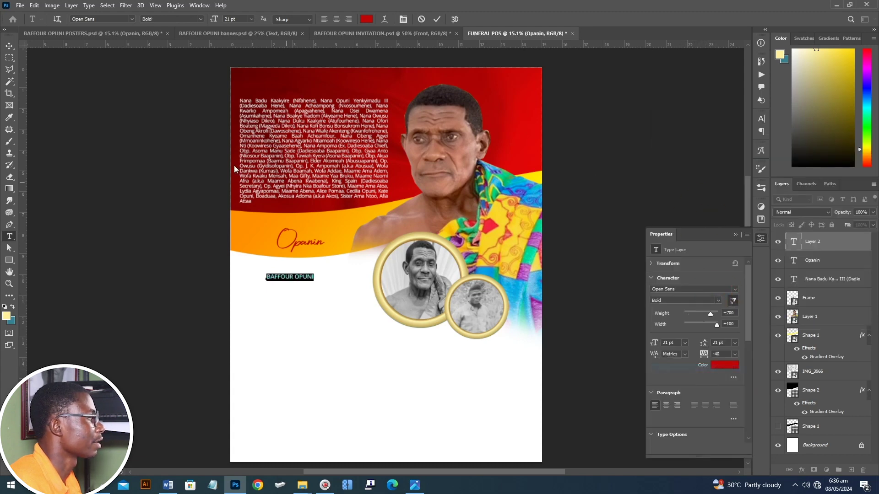
{"action": "key", "text": "ctrl+Return"}
{"action": "key", "text": "ctrl+t"}
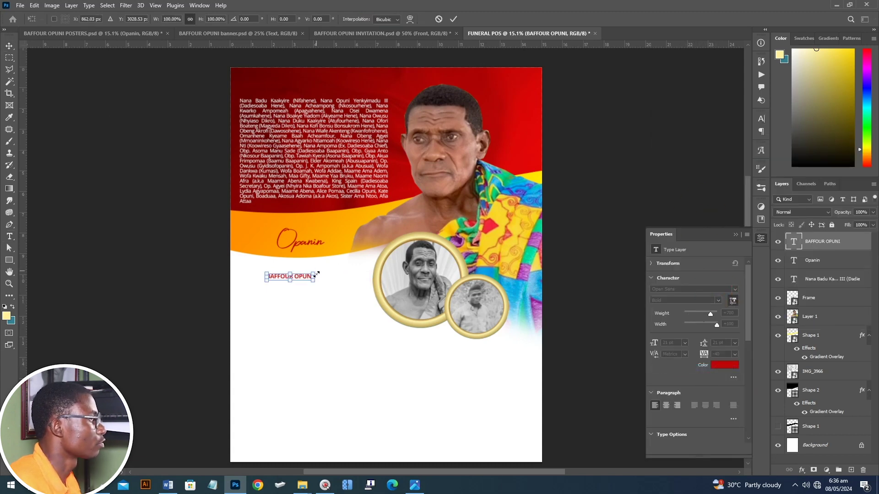
{"action": "left_click_drag", "start_coordinate": [318, 267], "coordinate": [367, 265]}
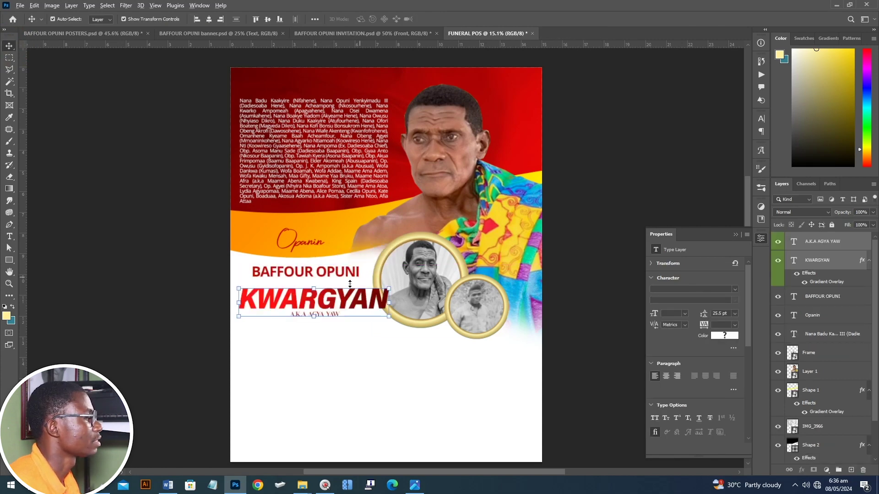
- Shift the first-names line slightly so it sits centred above the surname
{"action": "scroll", "coordinate": [350, 284], "scroll_direction": "up", "scroll_amount": 2}
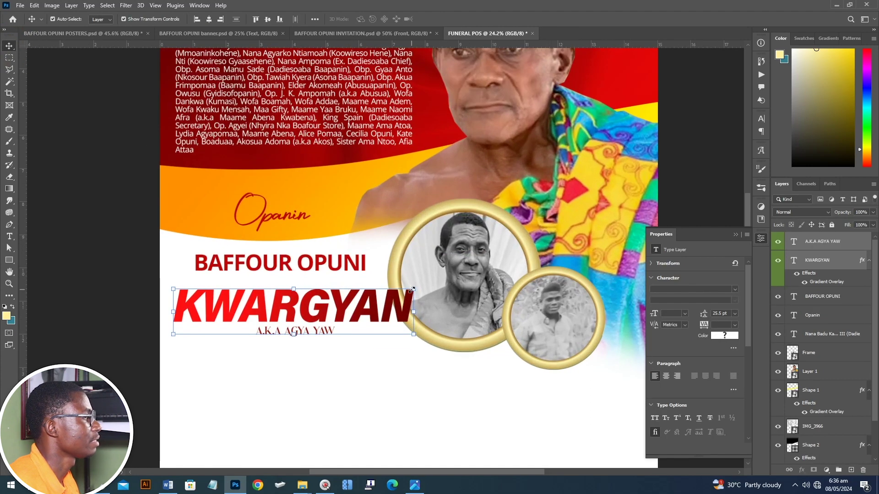
{"action": "scroll", "coordinate": [407, 298], "scroll_direction": "down", "scroll_amount": 3}
{"action": "left_click_drag", "start_coordinate": [460, 275], "coordinate": [483, 275]}
{"action": "scroll", "coordinate": [318, 290], "scroll_direction": "up", "scroll_amount": 1}
{"action": "left_click_drag", "start_coordinate": [333, 248], "coordinate": [341, 253]}
- Hide and restore the surname's Gradient Overlay to compare, and nudge the surname up closer to the first names
{"action": "left_click", "coordinate": [366, 292]}
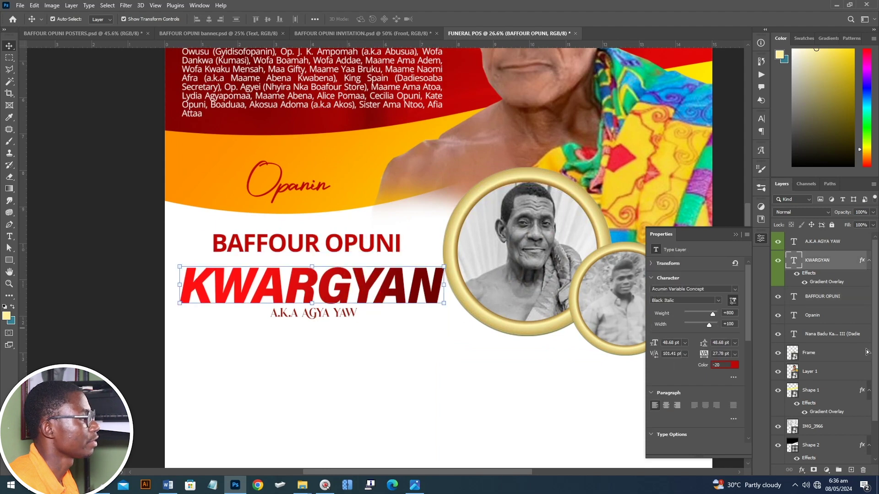
{"action": "left_click", "coordinate": [804, 282]}
{"action": "left_click", "coordinate": [804, 282]}
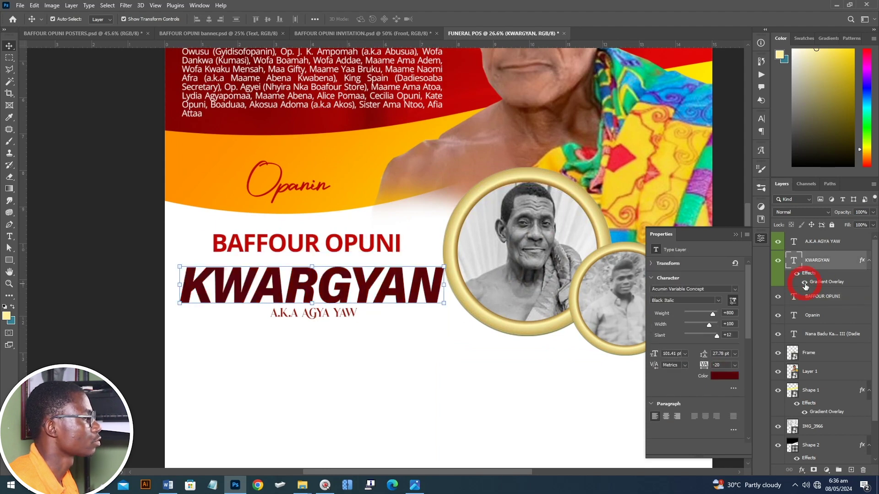
{"action": "left_click_drag", "start_coordinate": [308, 281], "coordinate": [307, 274]}
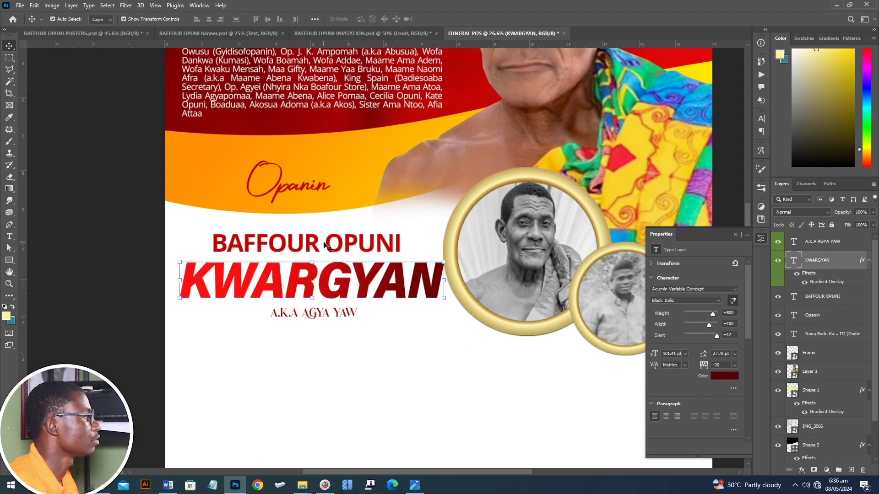
- Enlarge the first-names line, and scale Opanin to 91.42 pt just above it, overlapping the orange band's lower edge
{"action": "left_click", "coordinate": [389, 243]}
{"action": "left_click_drag", "start_coordinate": [395, 231], "coordinate": [420, 227]}
{"action": "left_click_drag", "start_coordinate": [293, 183], "coordinate": [315, 204]}
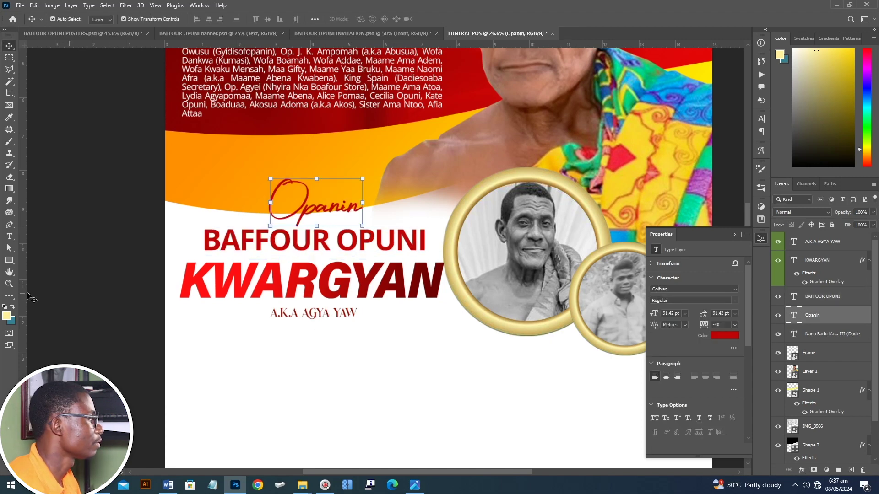
- Draw a thin black rectangle, 1351 by 6 px, horizontally across the a.k.a. line beneath the surname
{"action": "left_click", "coordinate": [9, 260]}
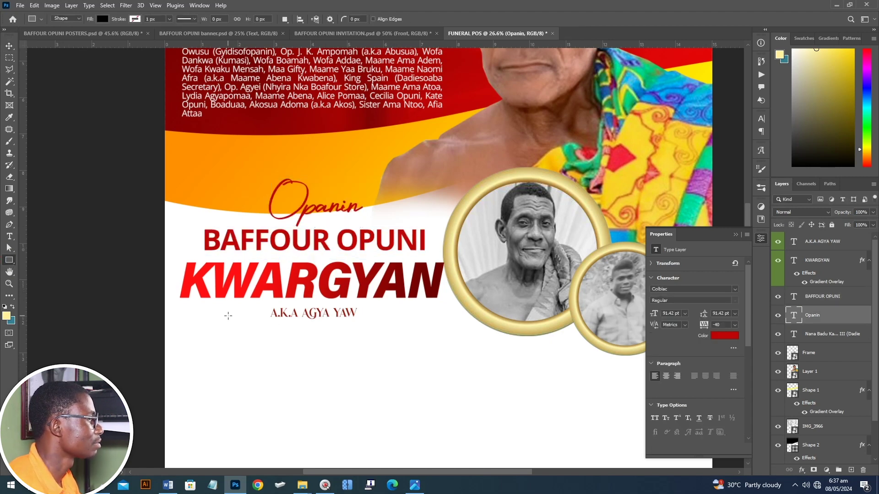
{"action": "scroll", "coordinate": [228, 316], "scroll_direction": "up", "scroll_amount": 3}
{"action": "left_click_drag", "start_coordinate": [233, 314], "coordinate": [514, 316]}
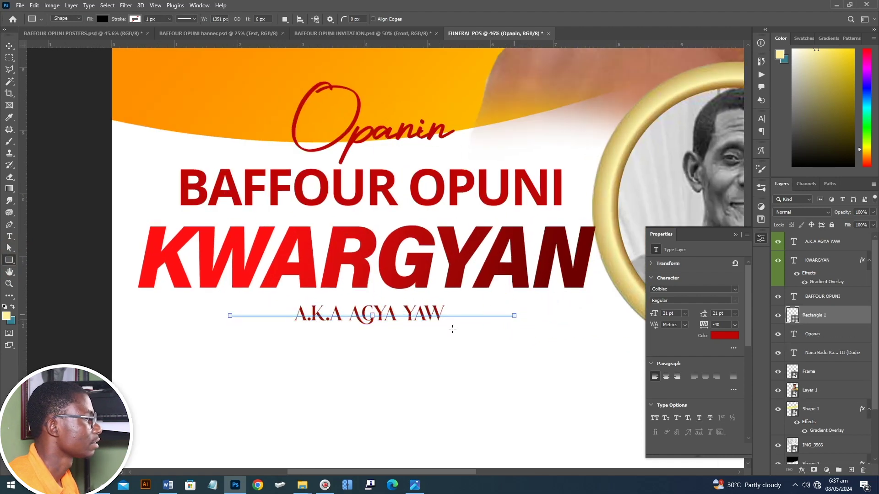
- Select the area around the a.k.a. text and add a layer mask hiding that part of the thin rectangle
{"action": "left_click", "coordinate": [9, 57]}
{"action": "left_click_drag", "start_coordinate": [277, 300], "coordinate": [458, 333]}
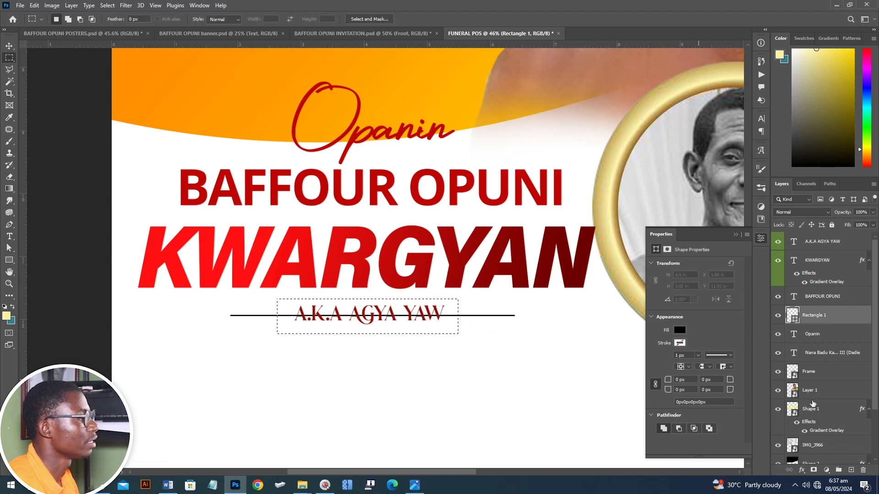
{"action": "left_click", "coordinate": [814, 470], "text": "alt"}
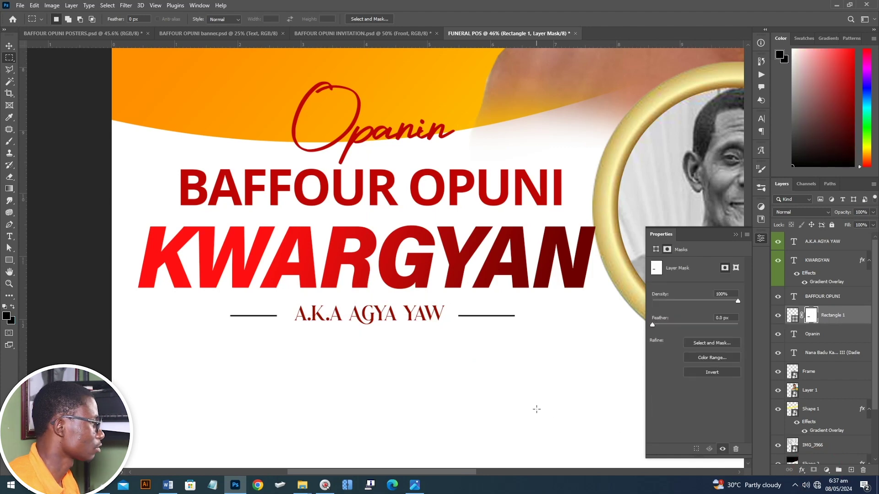
{"action": "key", "text": "v"}
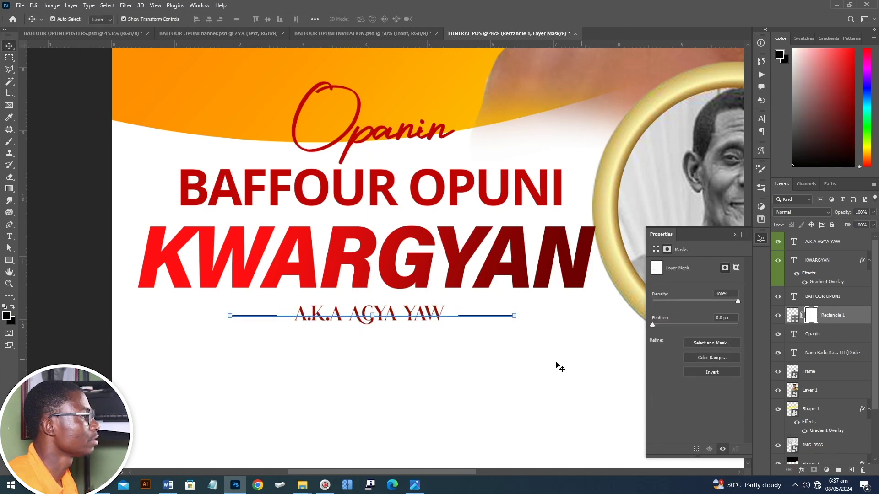
- Undo the rectangle's mask, recreate it from the same selection and invert it to hide the line behind the a.k.a. text
{"action": "key", "text": "ctrl+z"}
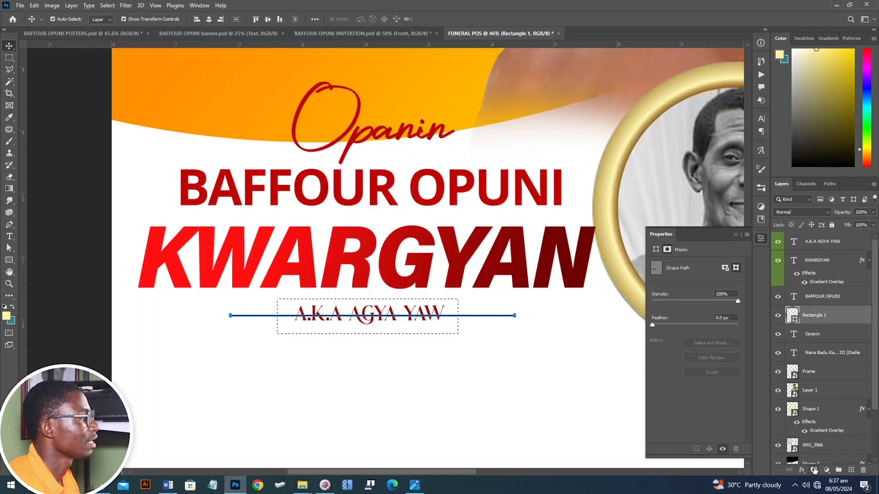
{"action": "left_click", "coordinate": [814, 470]}
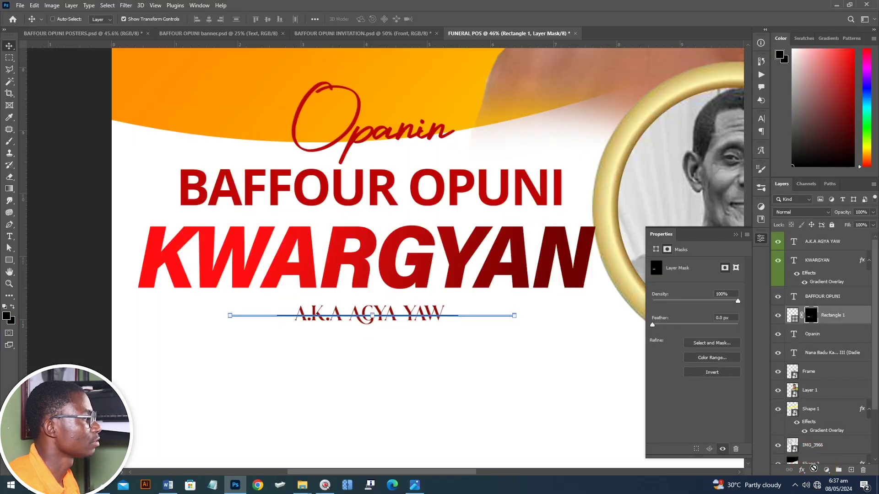
{"action": "key", "text": "ctrl+i"}
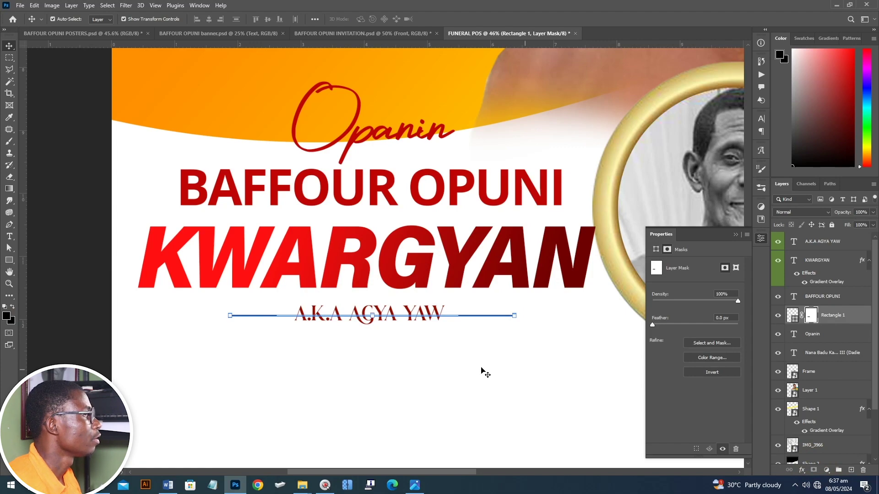
{"action": "left_click", "coordinate": [181, 360]}
- Bring the family details, funeral arrangements, invitation line and two red banners from the finished poster into the page's lower part
{"action": "scroll", "coordinate": [370, 322], "scroll_direction": "down", "scroll_amount": 4}
{"action": "left_click_drag", "start_coordinate": [514, 348], "coordinate": [422, 339]}
{"action": "scroll", "coordinate": [422, 339], "scroll_direction": "down", "scroll_amount": 1}
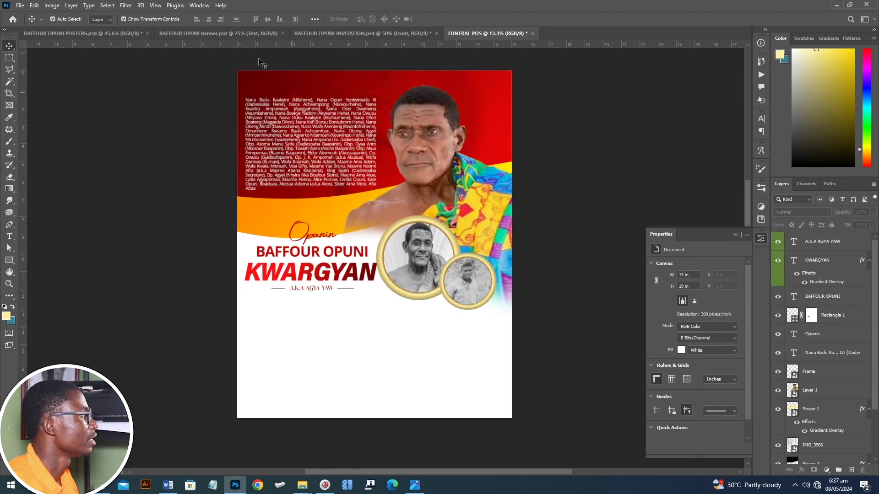
{"action": "left_click", "coordinate": [86, 34]}
{"action": "scroll", "coordinate": [362, 287], "scroll_direction": "down", "scroll_amount": 5}
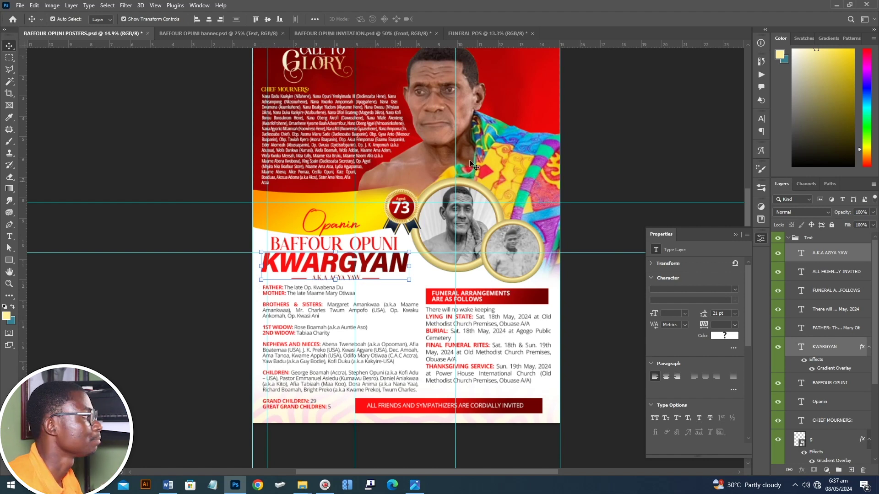
{"action": "key", "text": "ctrl+shift+Tab"}
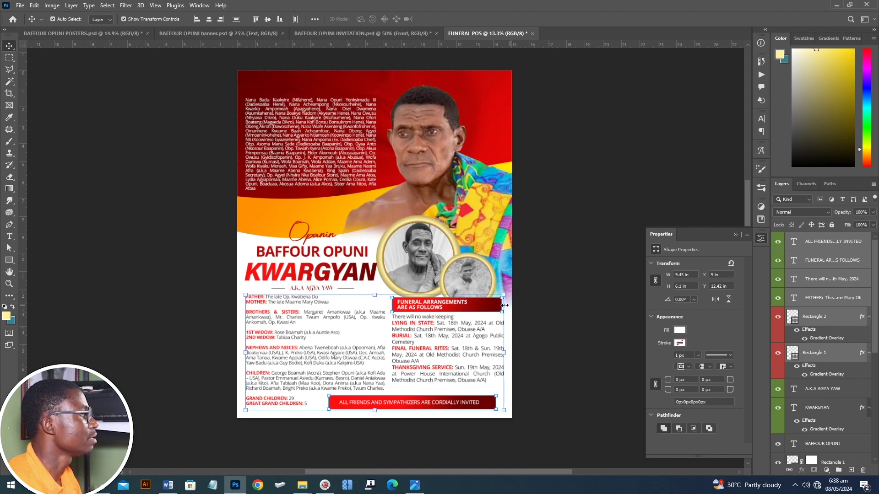
{"action": "left_click", "coordinate": [555, 276]}
- Examine the finished funeral invitation card and the memorial banner design for comparison
{"action": "left_click", "coordinate": [323, 33]}
{"action": "scroll", "coordinate": [386, 161], "scroll_direction": "down", "scroll_amount": 3}
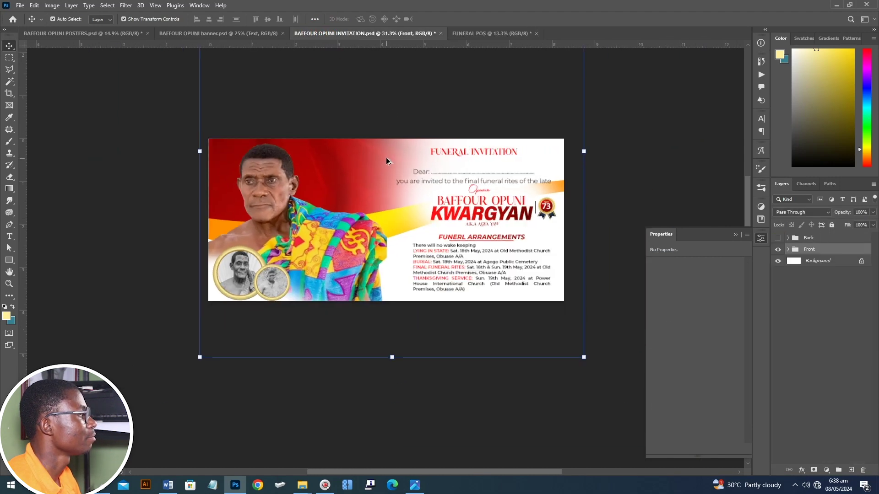
{"action": "left_click", "coordinate": [246, 31]}
{"action": "scroll", "coordinate": [584, 165], "scroll_direction": "down", "scroll_amount": 2}
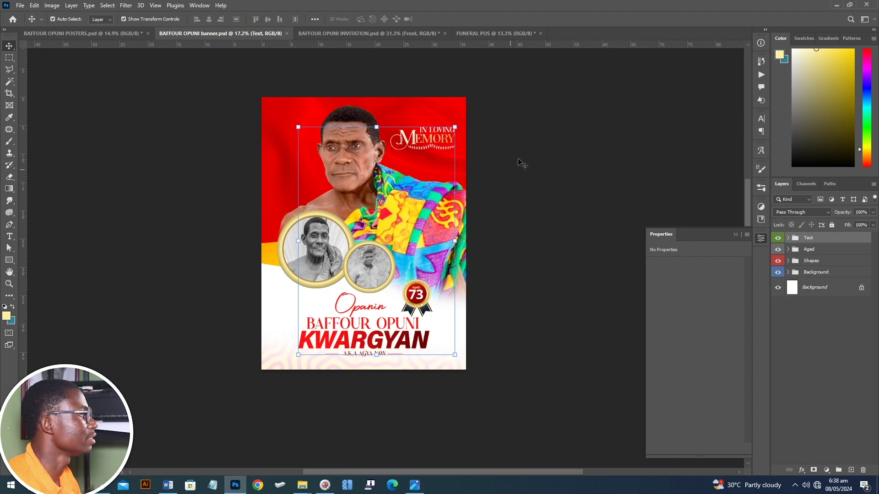
- Create a new blank document 36 inches wide and 48 inches high at 72 pixels per inch
{"action": "left_click", "coordinate": [526, 92]}
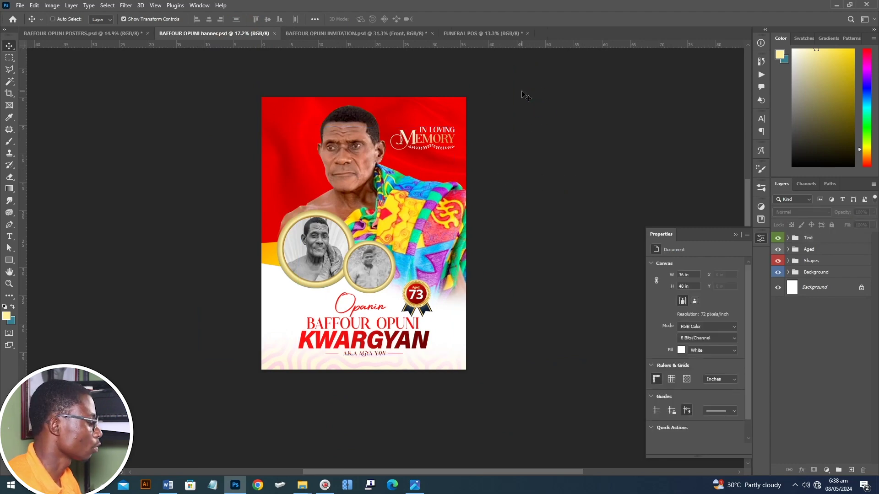
{"action": "key", "text": "ctrl+n"}
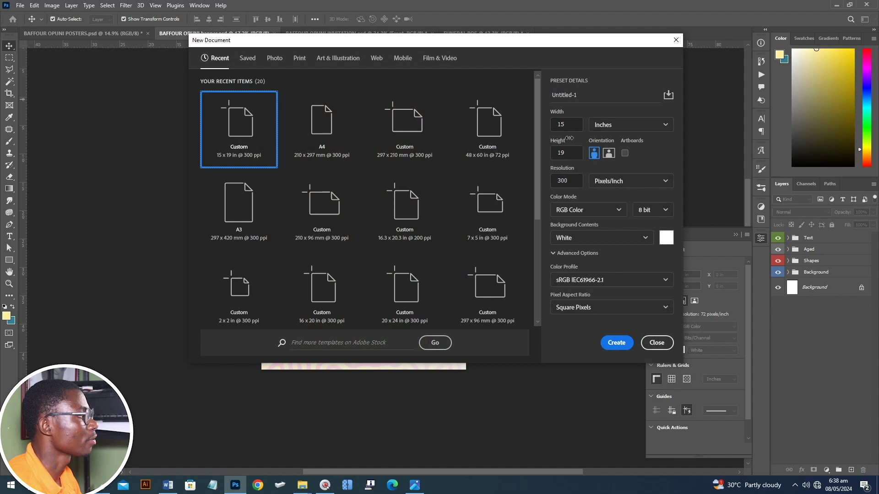
{"action": "double_click", "coordinate": [571, 125]}
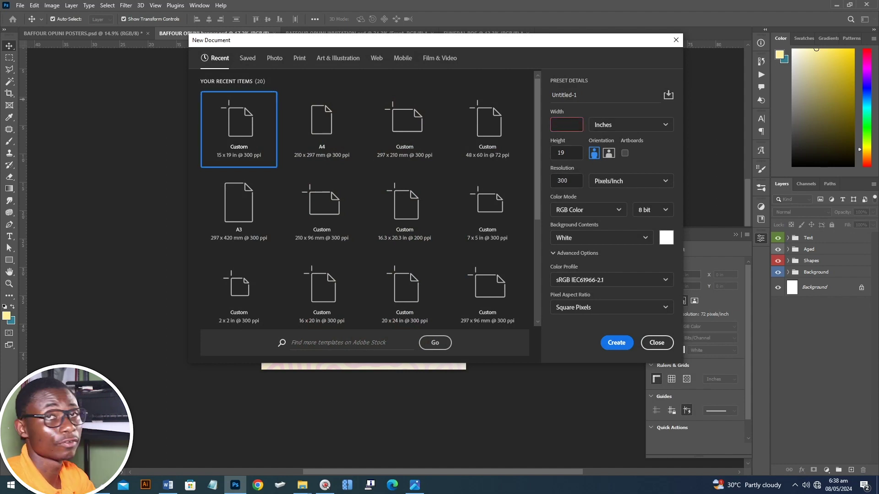
{"action": "type", "text": "36"}
{"action": "double_click", "coordinate": [568, 155]}
{"action": "type", "text": "48"}
{"action": "double_click", "coordinate": [568, 180]}
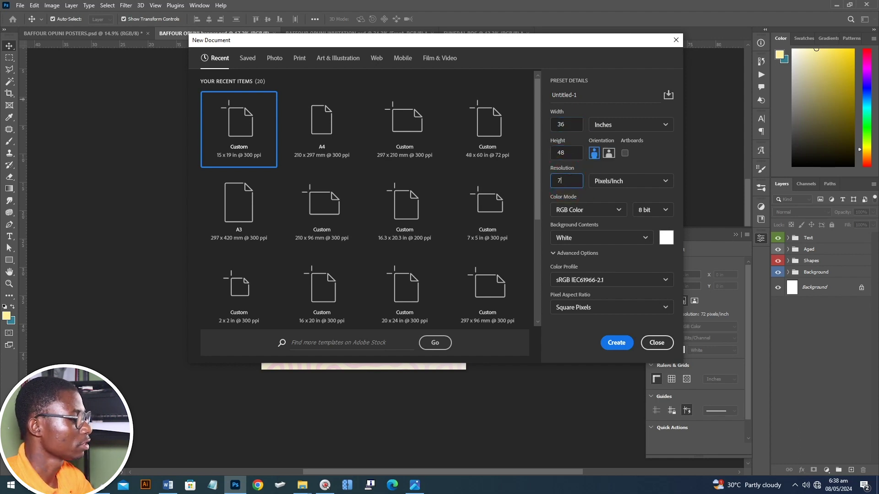
{"action": "type", "text": "72"}
{"action": "key", "text": "Return"}
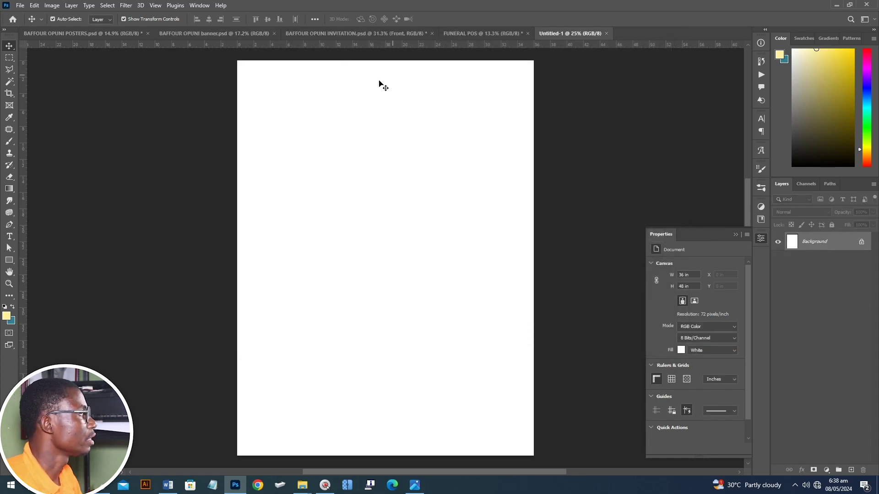
- Copy the portrait and the framed photos from the funeral poster into the new document, scaled down to fit within the page
{"action": "left_click", "coordinate": [88, 34]}
{"action": "left_click", "coordinate": [504, 34]}
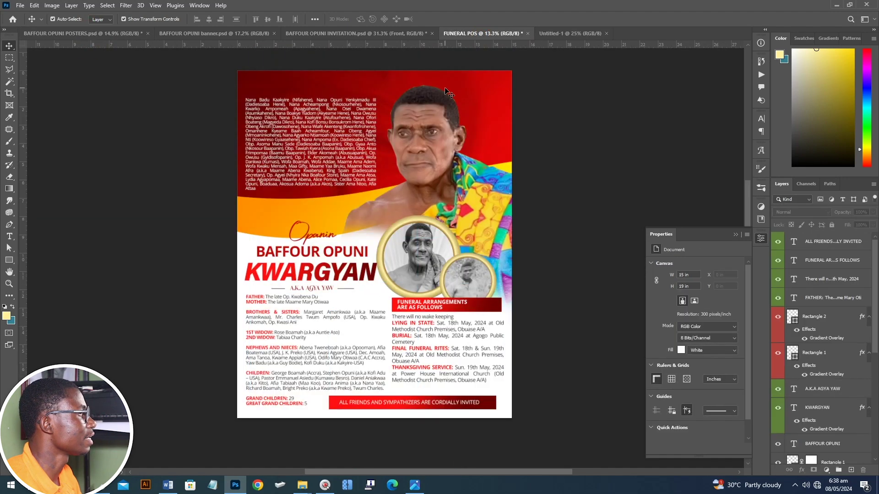
{"action": "left_click", "coordinate": [442, 156]}
{"action": "left_click", "coordinate": [424, 254], "text": "shift"}
{"action": "mouse_move", "coordinate": [424, 254]}
{"action": "left_mouse_down"}
{"action": "mouse_move", "coordinate": [575, 51]}
{"action": "mouse_move", "coordinate": [564, 27]}
{"action": "mouse_move", "coordinate": [425, 240]}
{"action": "left_mouse_up"}
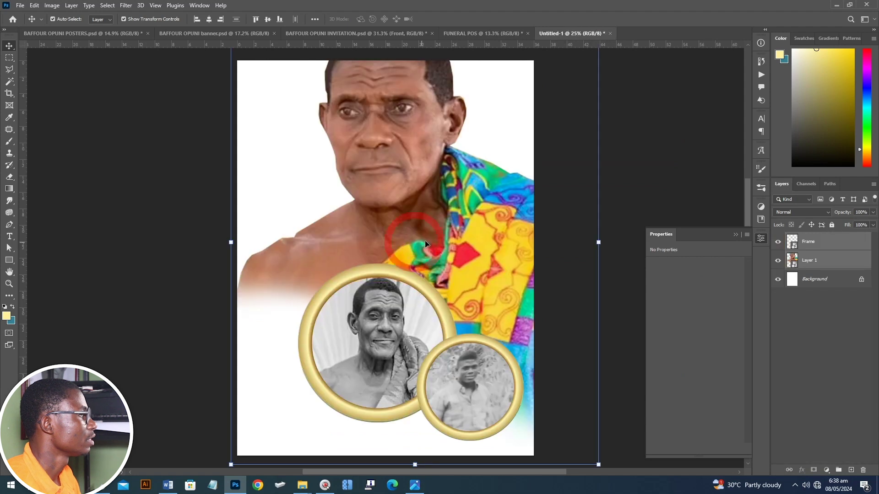
{"action": "scroll", "coordinate": [442, 228], "scroll_direction": "down", "scroll_amount": 3}
{"action": "left_click_drag", "start_coordinate": [538, 235], "coordinate": [476, 249]}
{"action": "left_click_drag", "start_coordinate": [376, 305], "coordinate": [373, 314]}
{"action": "key", "text": "Return"}
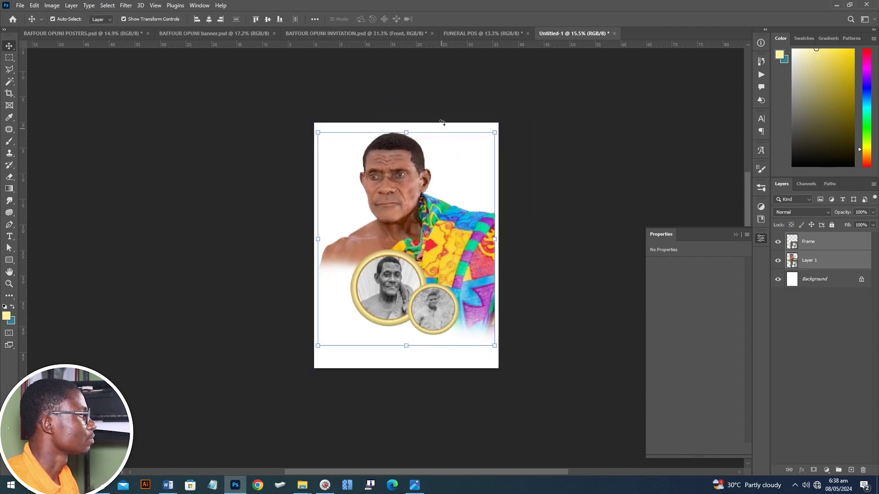
- Copy the yellow band, fabric texture and red header shape from the poster into the new banner, scaled to cover the page's upper part
{"action": "left_click", "coordinate": [485, 34]}
{"action": "left_click", "coordinate": [229, 227]}
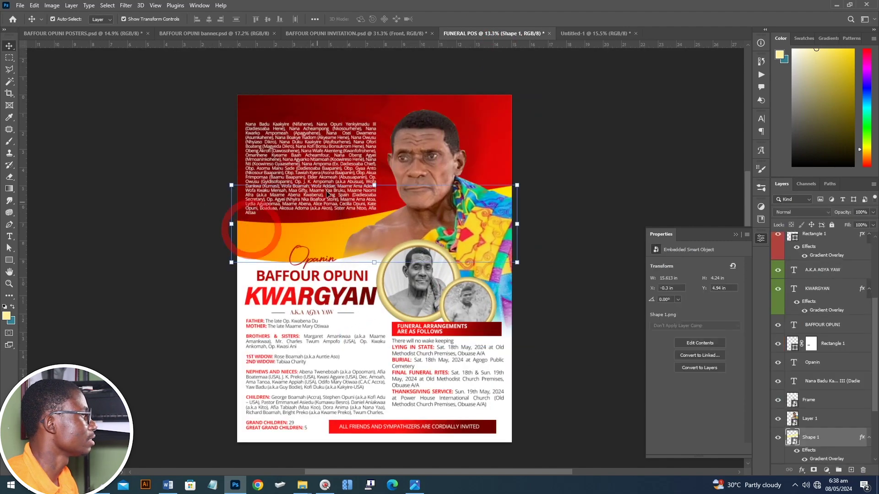
{"action": "scroll", "coordinate": [807, 426], "scroll_direction": "down", "scroll_amount": 3}
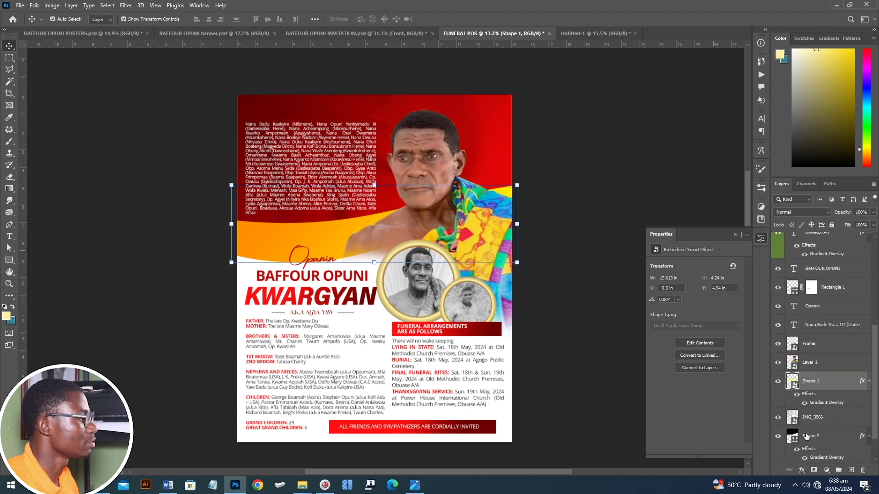
{"action": "left_click", "coordinate": [812, 417], "text": "shift"}
{"action": "left_click_drag", "start_coordinate": [326, 113], "coordinate": [476, 173]}
{"action": "left_click_drag", "start_coordinate": [610, 149], "coordinate": [572, 149]}
{"action": "left_click_drag", "start_coordinate": [503, 158], "coordinate": [488, 200]}
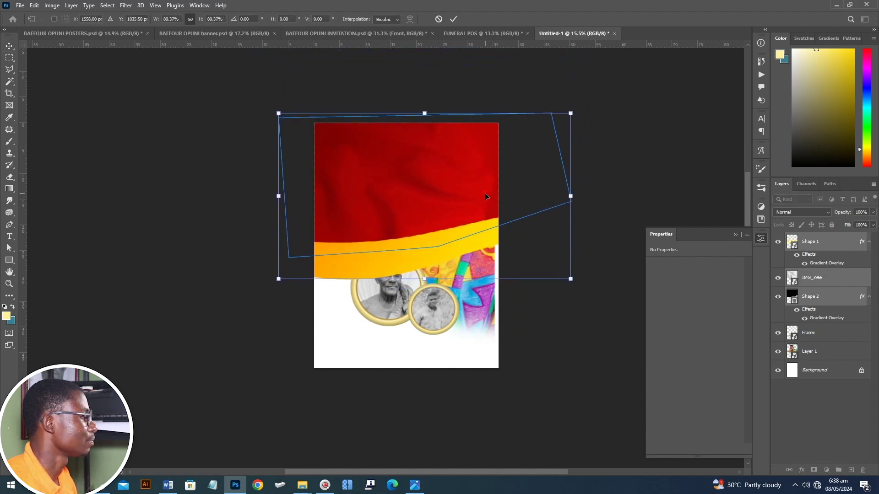
{"action": "key", "text": "Return"}
- Stack the header shapes and texture beneath the portrait and frames, and shift the portrait and framed photos slightly up and right
{"action": "key", "text": "ctrl+shift+bracketleft"}
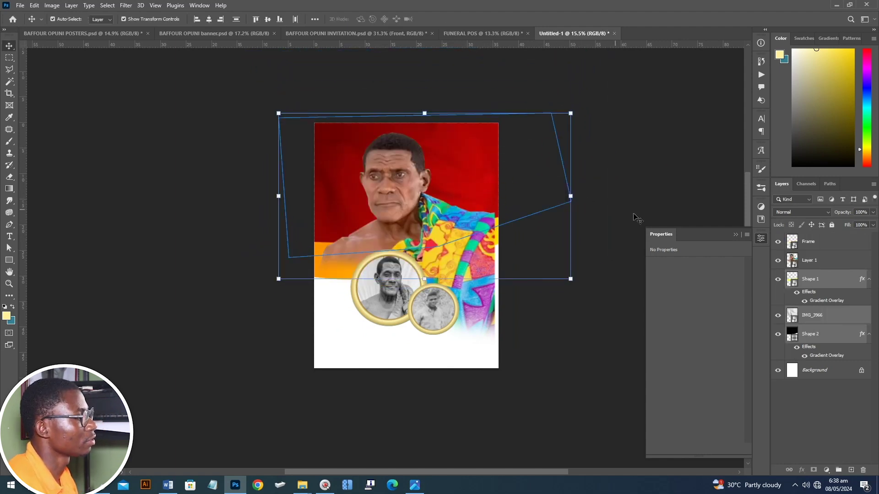
{"action": "key", "text": "ctrl+z"}
{"action": "left_click_drag", "start_coordinate": [820, 285], "coordinate": [819, 361]}
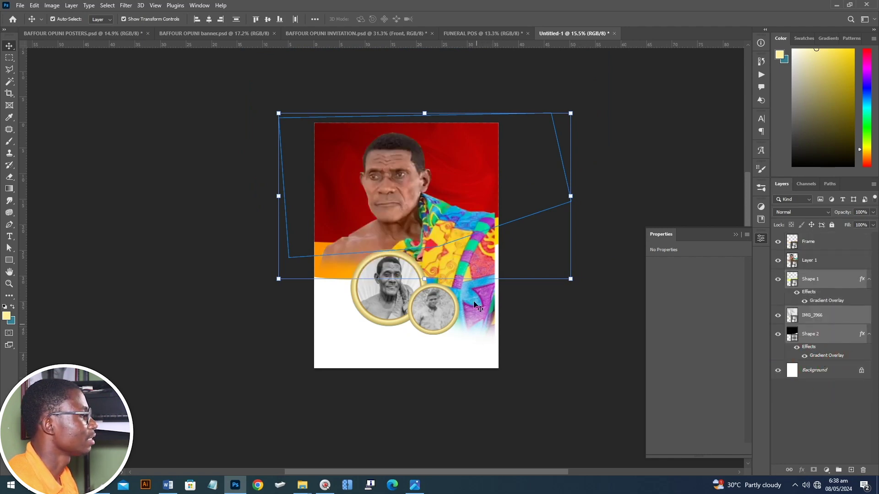
{"action": "left_click", "coordinate": [439, 205]}
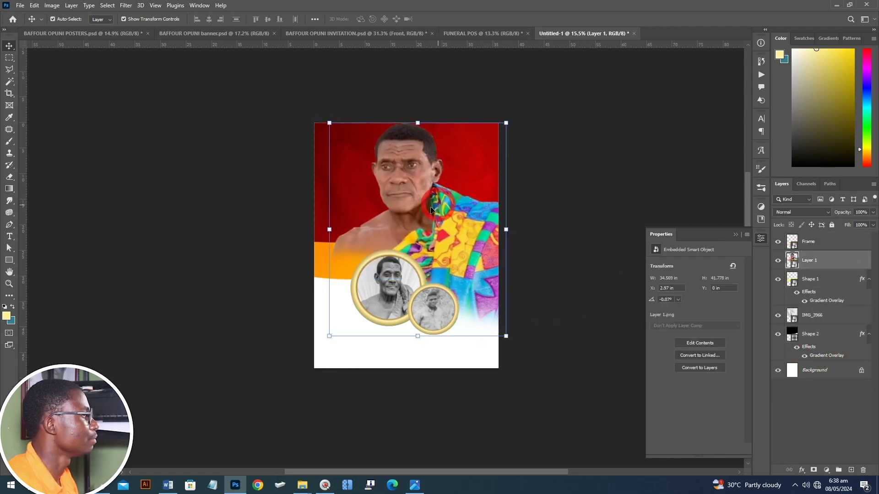
{"action": "left_click", "coordinate": [389, 293]}
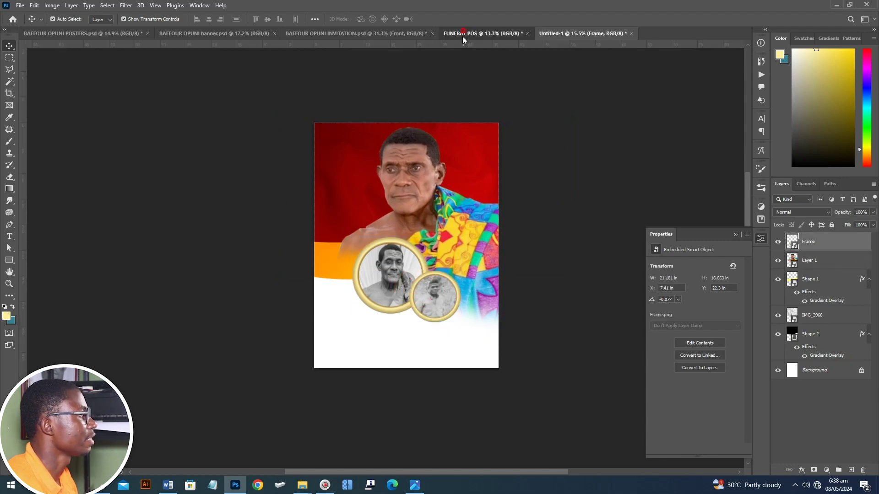
- Copy the Opanin title and the two name lines from the poster into the banner, scaled down below the framed photos
{"action": "left_click", "coordinate": [478, 33]}
{"action": "scroll", "coordinate": [323, 279], "scroll_direction": "up", "scroll_amount": 2}
{"action": "left_click", "coordinate": [316, 261]}
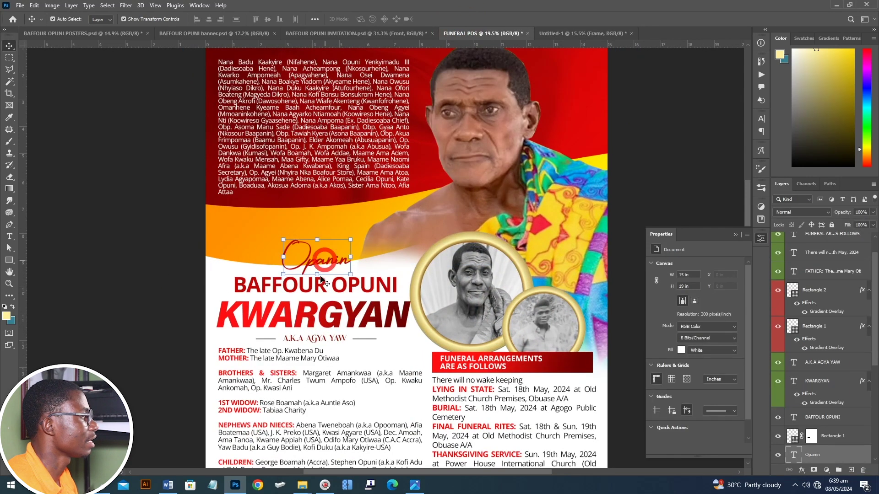
{"action": "left_click", "coordinate": [316, 293], "text": "shift"}
{"action": "left_click", "coordinate": [321, 315], "text": "shift"}
{"action": "left_click_drag", "start_coordinate": [337, 306], "coordinate": [413, 338]}
{"action": "left_click_drag", "start_coordinate": [487, 310], "coordinate": [446, 316]}
{"action": "left_click_drag", "start_coordinate": [438, 350], "coordinate": [412, 345]}
{"action": "key", "text": "Return"}
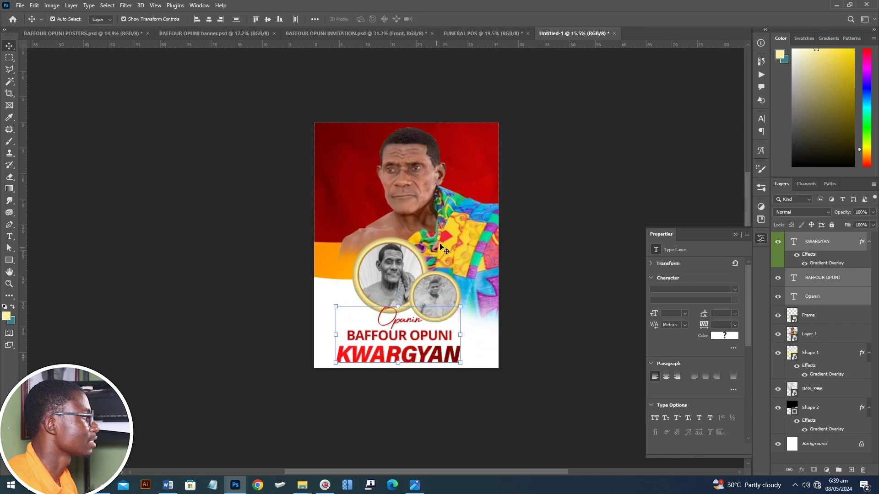
- Bring the In Loving Memory heading, its leaf ornament and the Aged 73 badge from the finished banner into the new one
{"action": "left_click", "coordinate": [411, 272]}
{"action": "key", "text": "ctrl+Tab"}
{"action": "scroll", "coordinate": [440, 137], "scroll_direction": "up", "scroll_amount": 5}
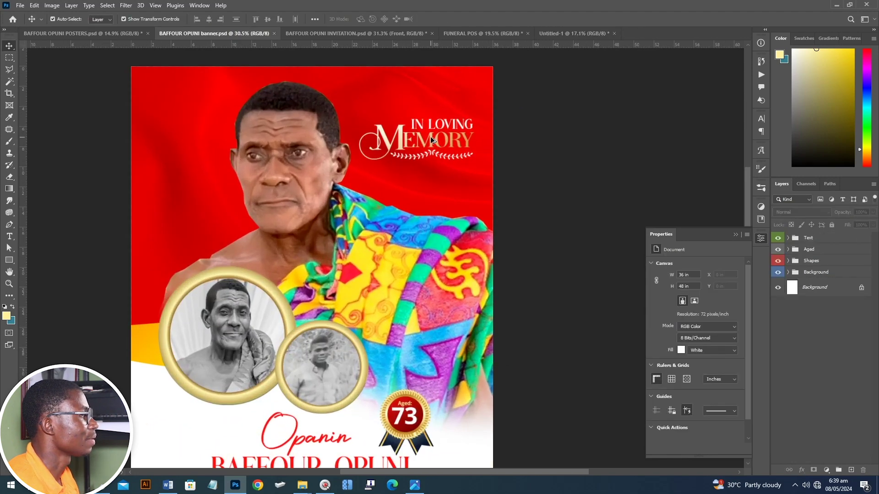
{"action": "left_click", "coordinate": [455, 126]}
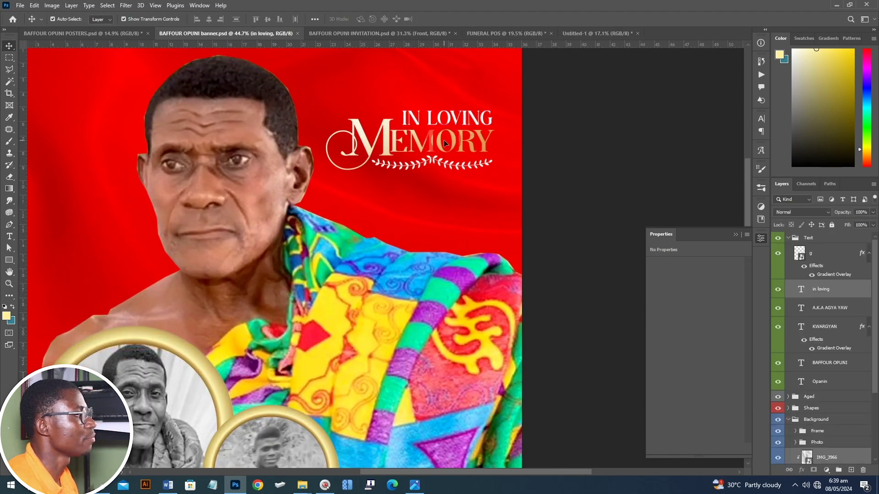
{"action": "scroll", "coordinate": [444, 139], "scroll_direction": "down", "scroll_amount": 3}
{"action": "scroll", "coordinate": [421, 141], "scroll_direction": "up", "scroll_amount": 4}
{"action": "left_click", "coordinate": [479, 115]}
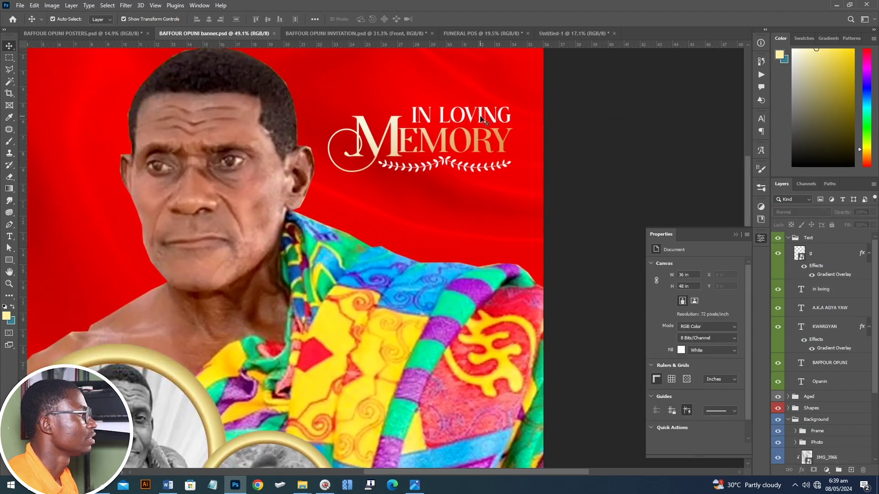
{"action": "left_click", "coordinate": [370, 138]}
{"action": "scroll", "coordinate": [370, 137], "scroll_direction": "down", "scroll_amount": 3}
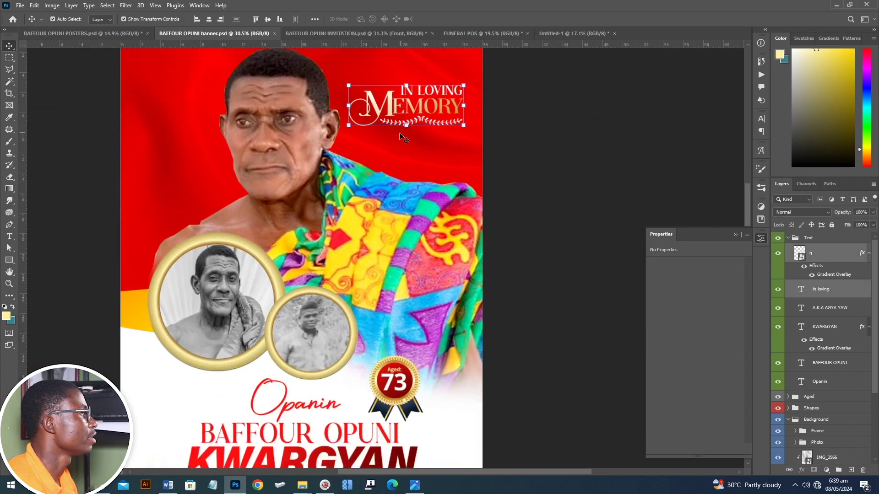
{"action": "scroll", "coordinate": [448, 100], "scroll_direction": "up", "scroll_amount": 4}
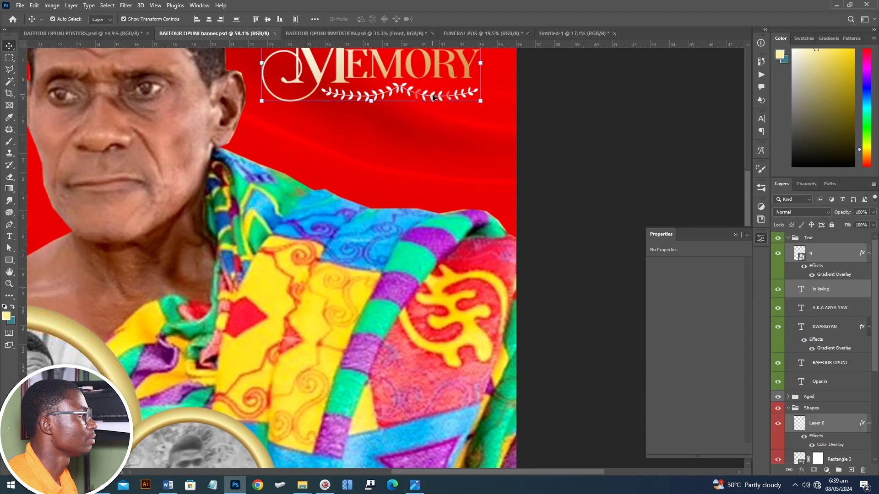
{"action": "scroll", "coordinate": [434, 97], "scroll_direction": "down", "scroll_amount": 3}
{"action": "scroll", "coordinate": [404, 135], "scroll_direction": "up", "scroll_amount": 2}
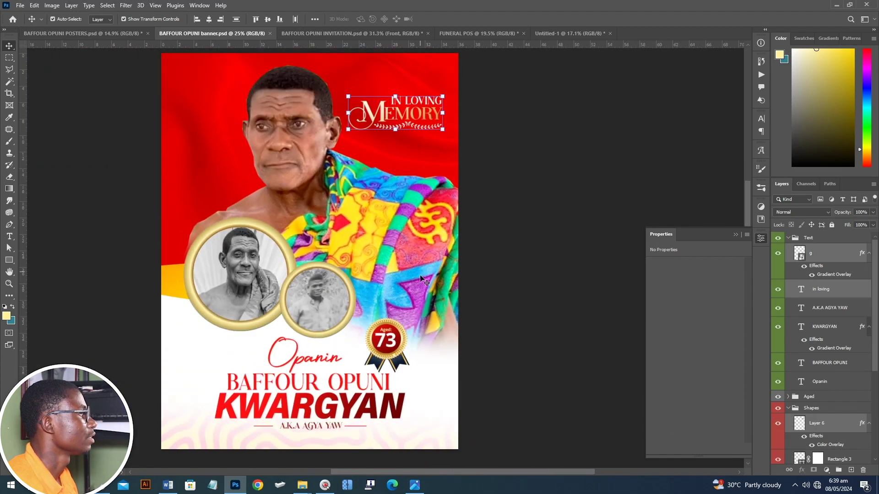
{"action": "left_click", "coordinate": [803, 397], "text": "ctrl"}
{"action": "left_click_drag", "start_coordinate": [388, 108], "coordinate": [497, 111]}
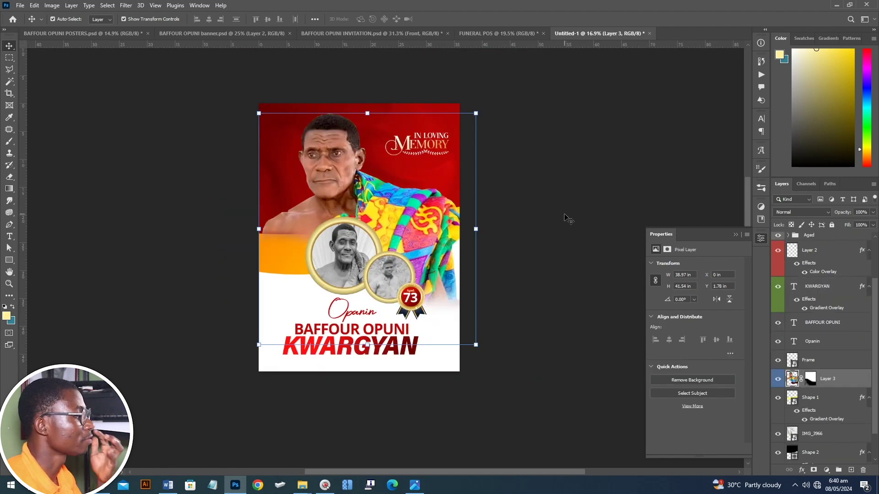
- Examine the funeral invitation card's layout, toggling the white fade layer behind its text off and on for comparison
{"action": "left_click", "coordinate": [578, 178]}
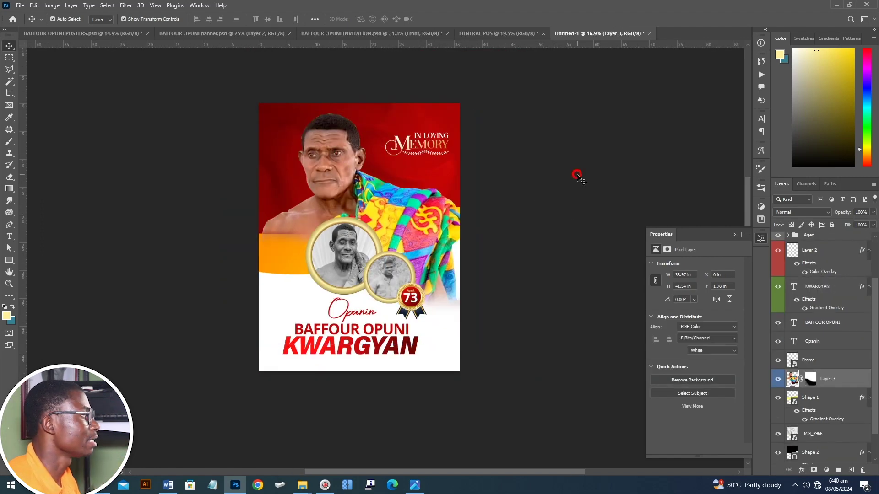
{"action": "left_click", "coordinate": [487, 33]}
{"action": "left_click", "coordinate": [343, 33]}
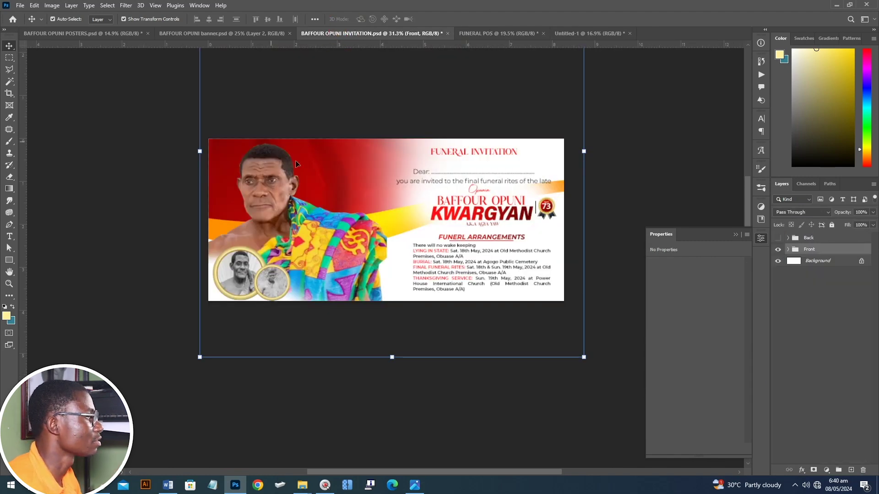
{"action": "left_click", "coordinate": [403, 231]}
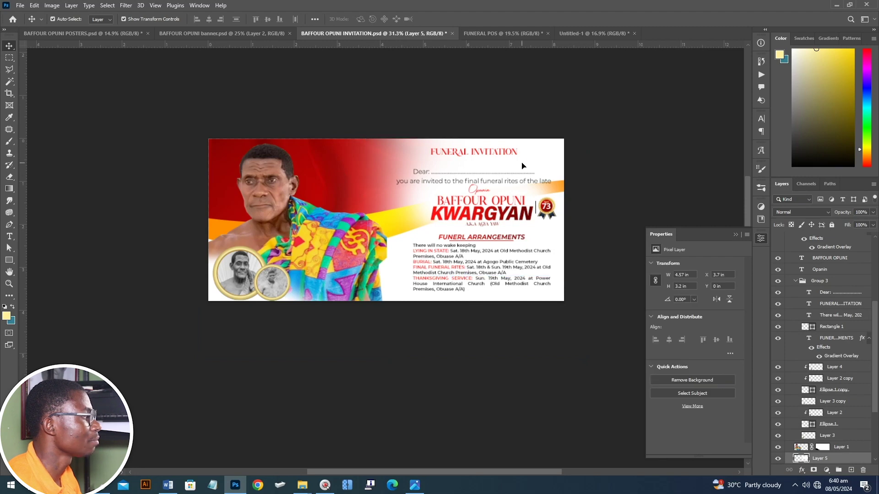
{"action": "left_click", "coordinate": [779, 458]}
{"action": "left_click", "coordinate": [778, 459]}
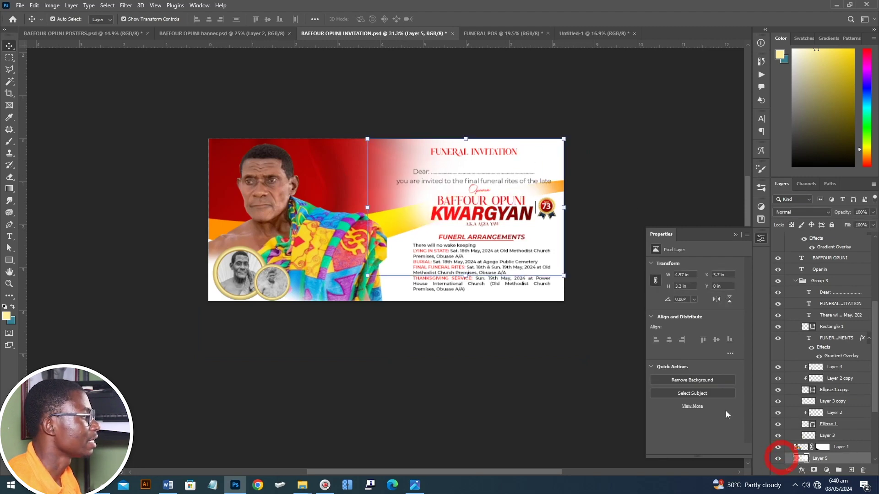
{"action": "scroll", "coordinate": [498, 207], "scroll_direction": "up", "scroll_amount": 2}
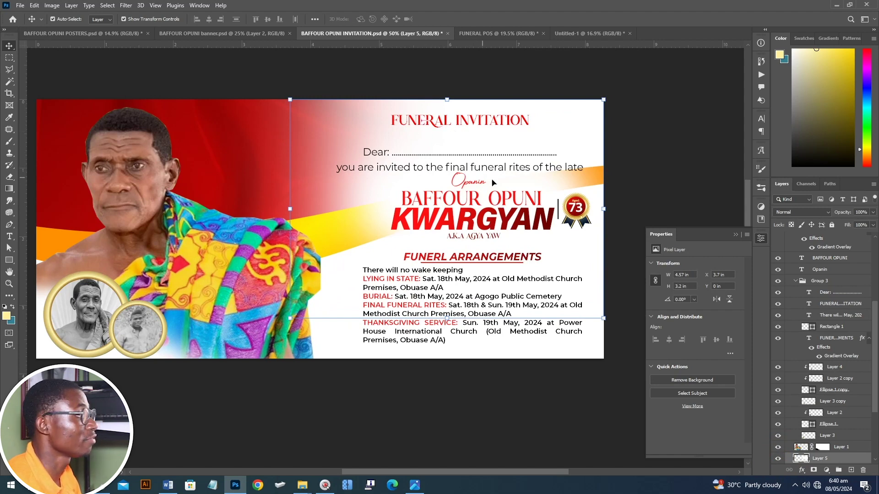
{"action": "scroll", "coordinate": [463, 216], "scroll_direction": "down", "scroll_amount": 1}
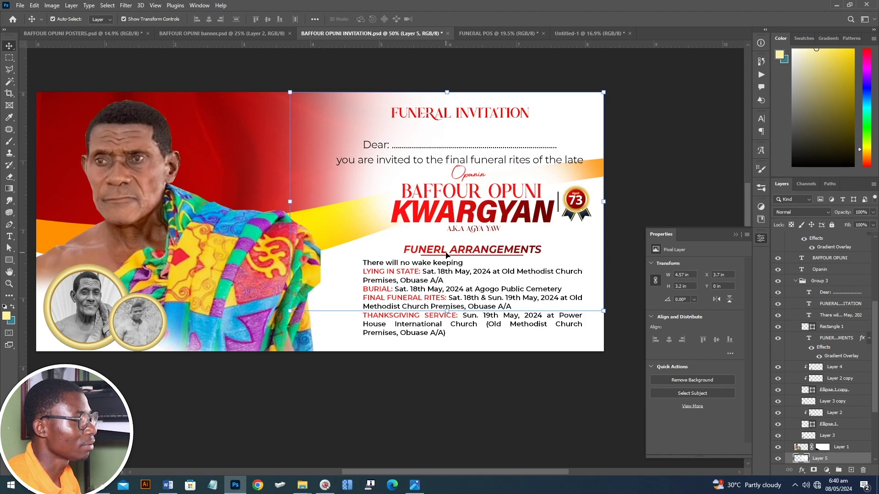